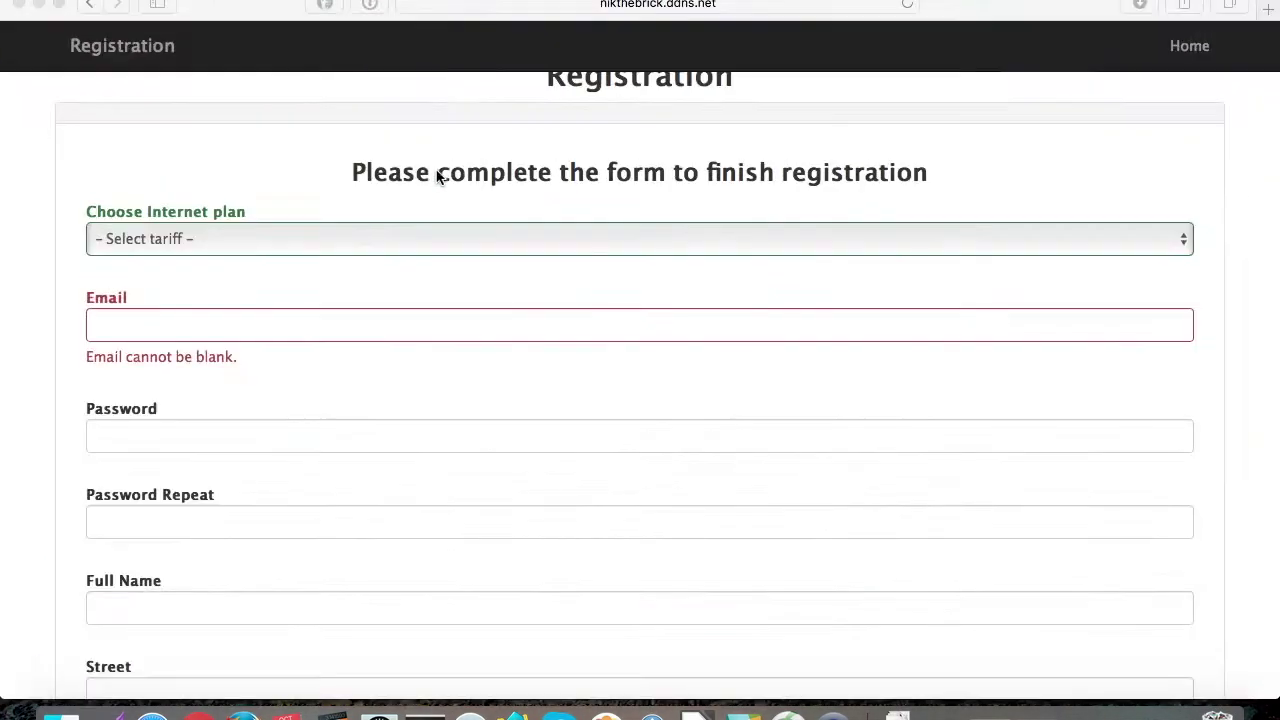
Step: Choose the 20 Mbps plan and enter the customer's email, a matching password and full name
{"action": "left_click", "coordinate": [109, 165]}
{"action": "left_click", "coordinate": [180, 273]}
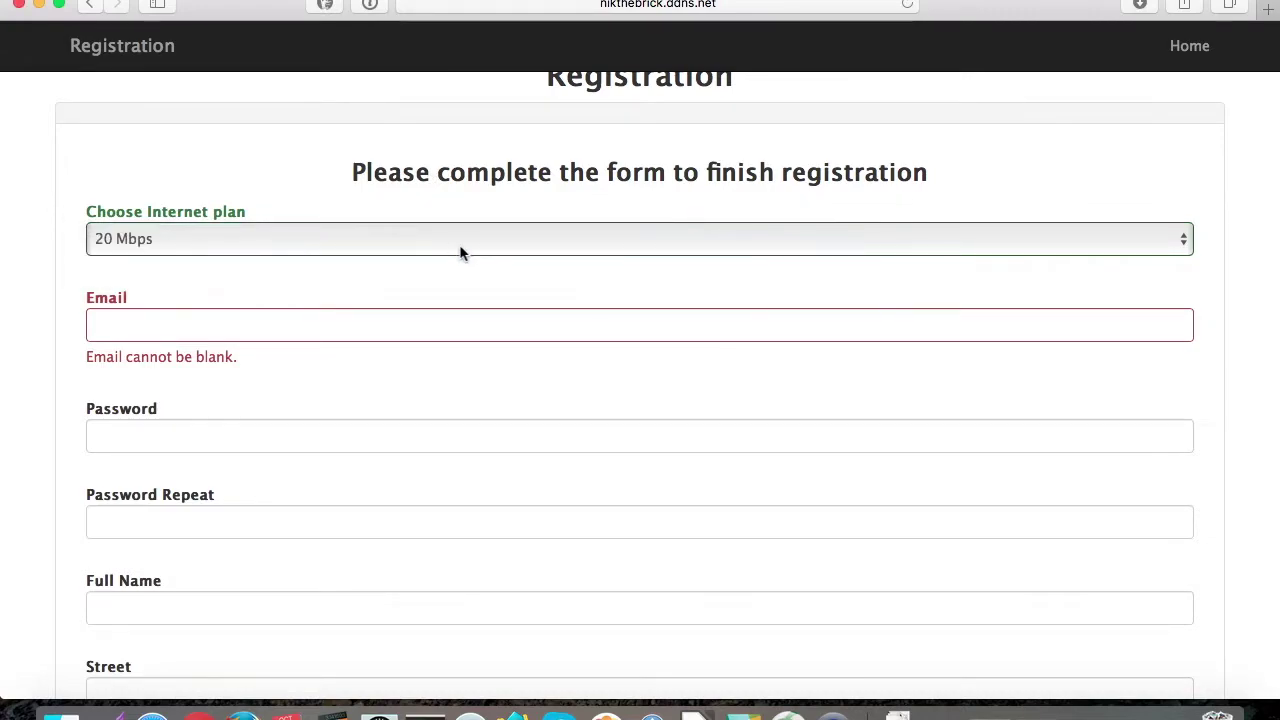
{"action": "scroll", "coordinate": [460, 251], "scroll_direction": "up", "scroll_amount": 2}
{"action": "left_click", "coordinate": [176, 377]}
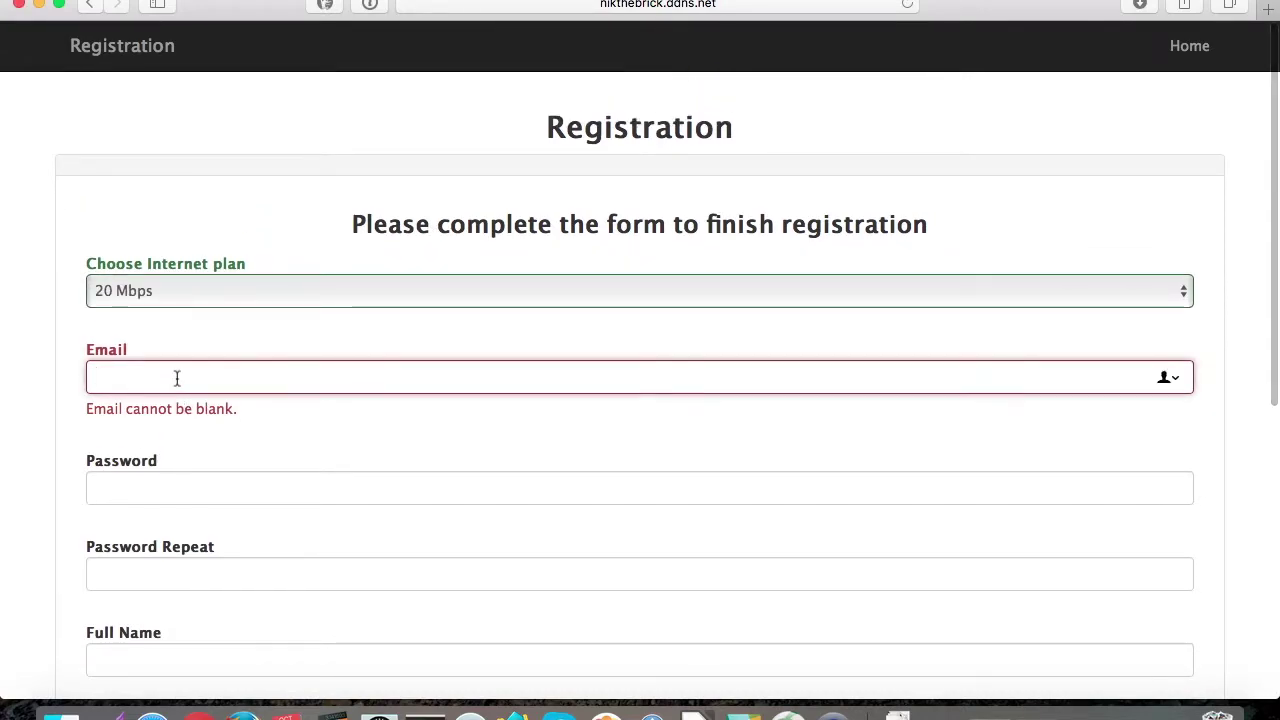
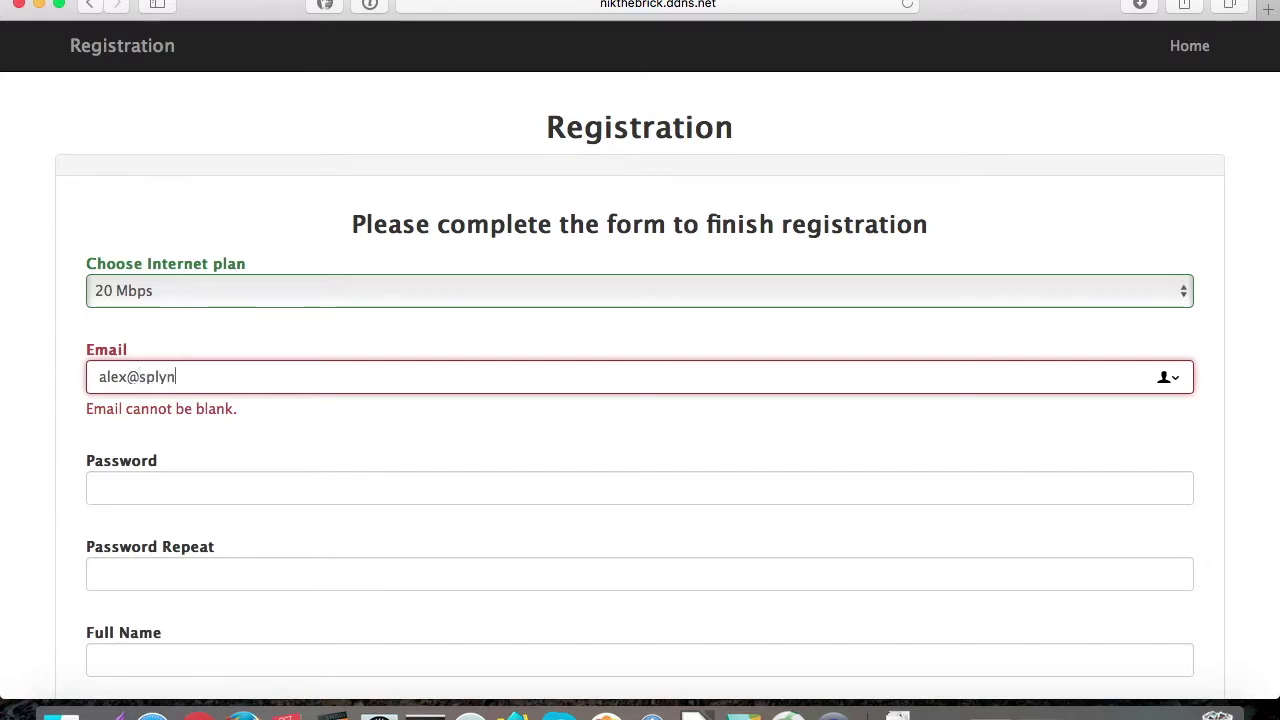
{"action": "key", "text": "Tab"}
{"action": "type", "text": "******"}
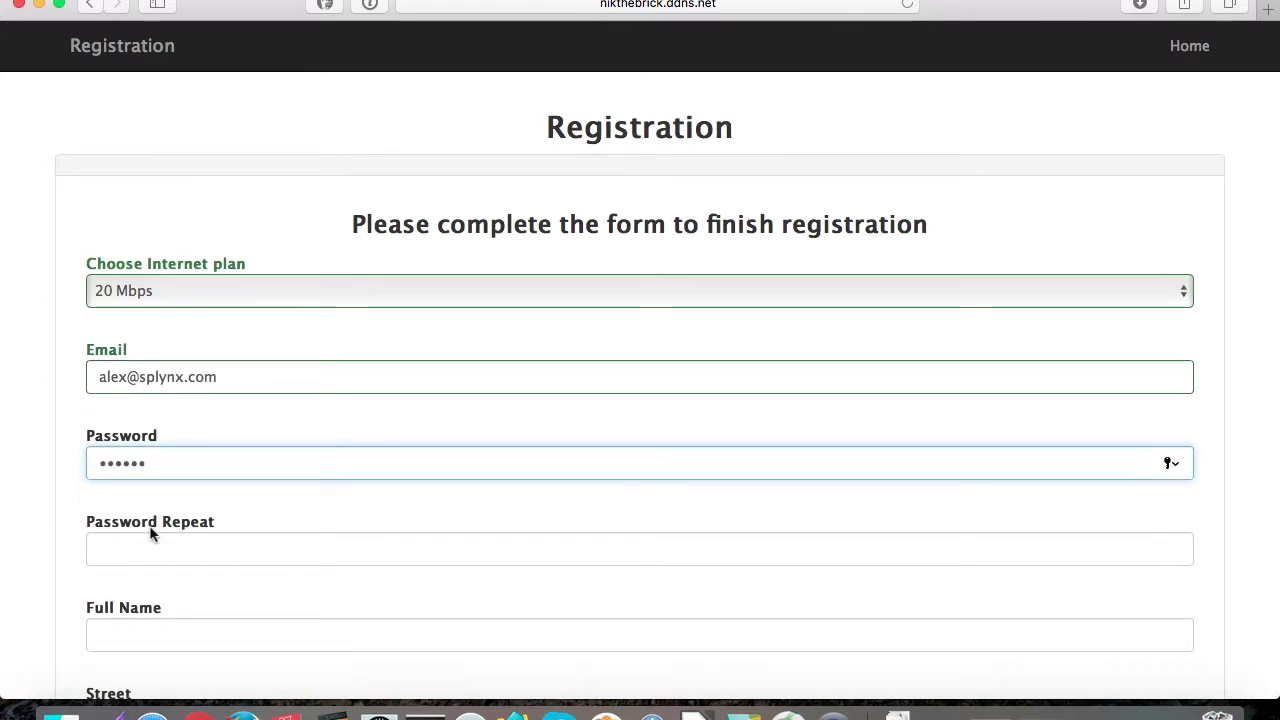
{"action": "left_click", "coordinate": [142, 541]}
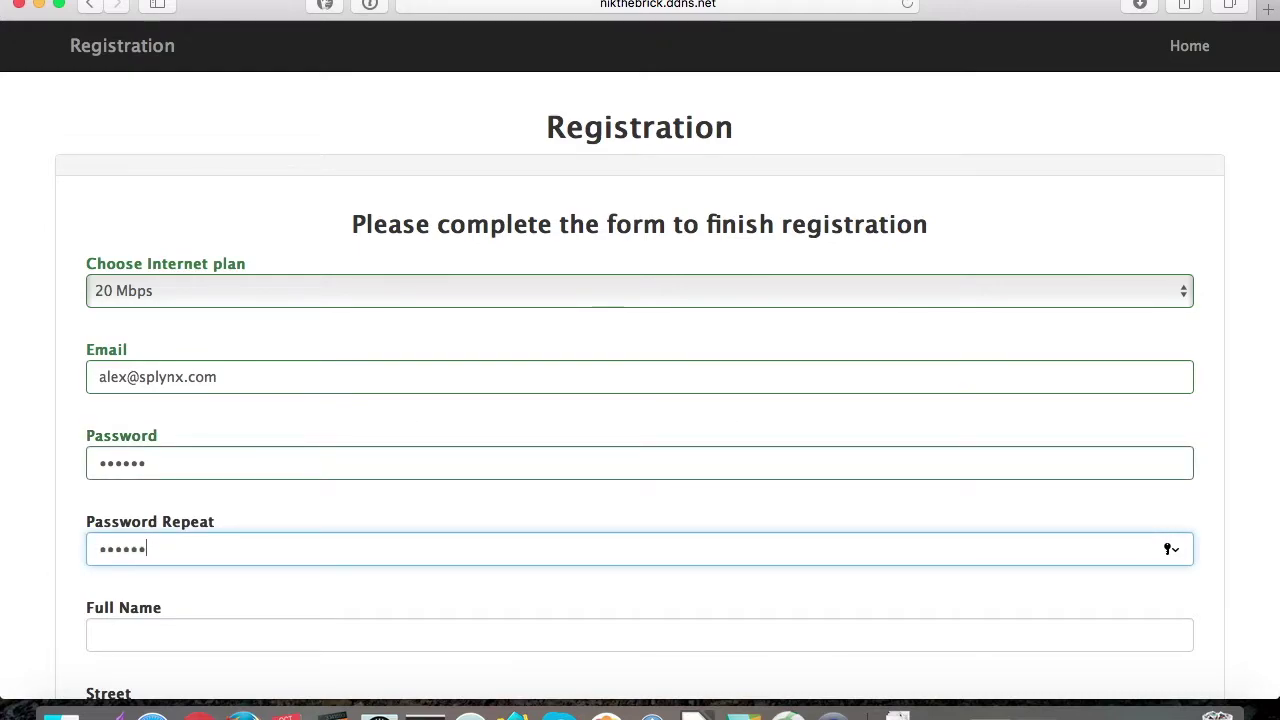
{"action": "left_click", "coordinate": [124, 633]}
{"action": "type", "text": "Alexa"}
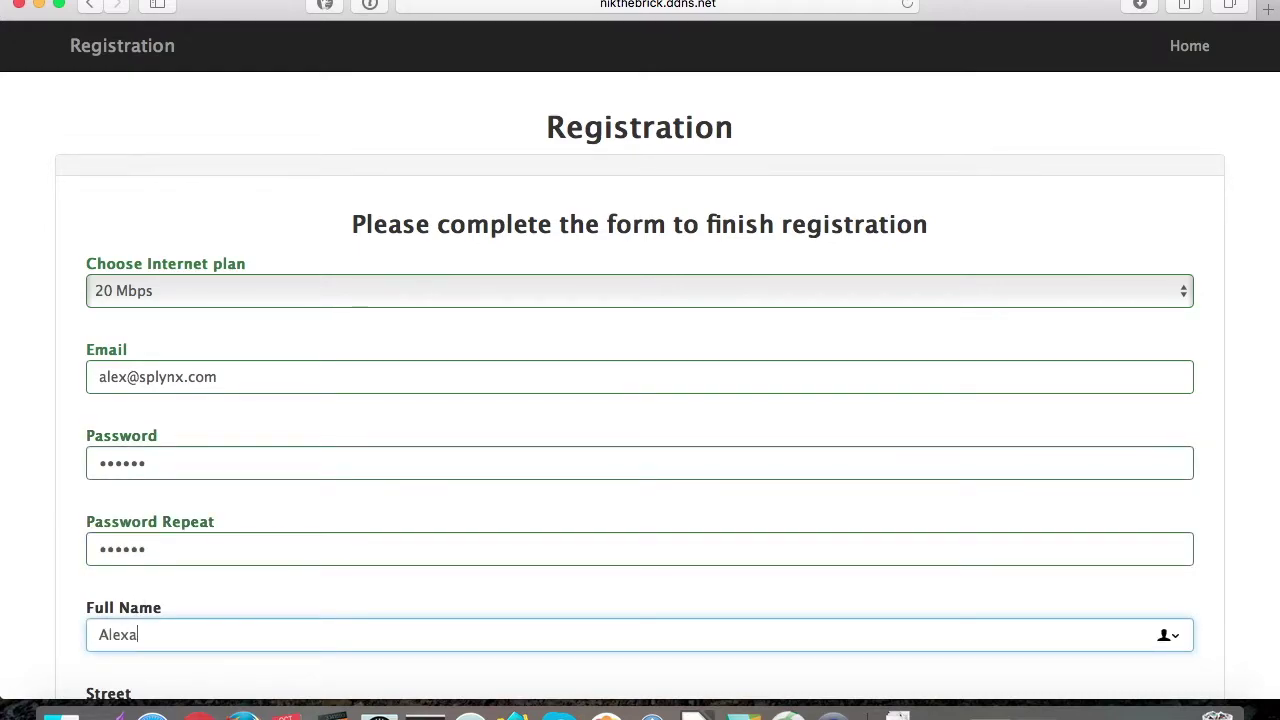
{"action": "type", "text": "nder TestS"}
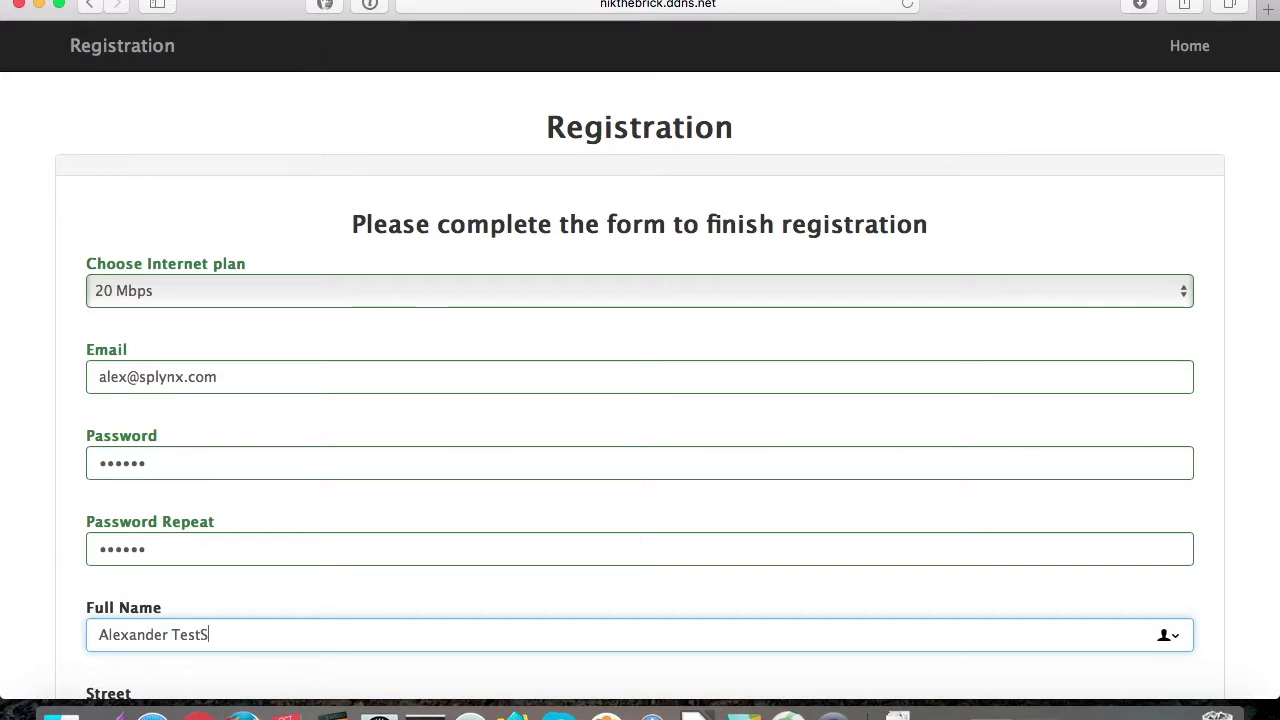
{"action": "type", "text": "elfRegister"}
Step: Fill in the customer's street, city, zip code and phone number, then submit the form
{"action": "scroll", "coordinate": [210, 647], "scroll_direction": "down", "scroll_amount": 4}
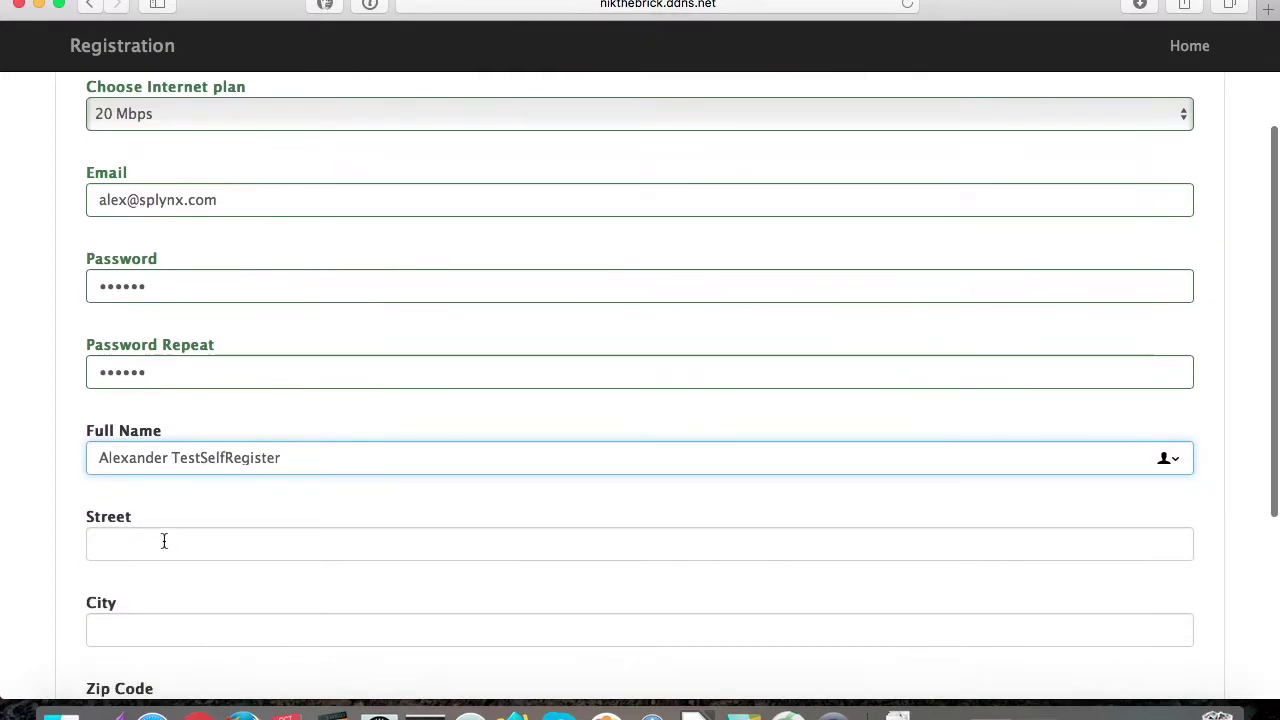
{"action": "left_click", "coordinate": [145, 535]}
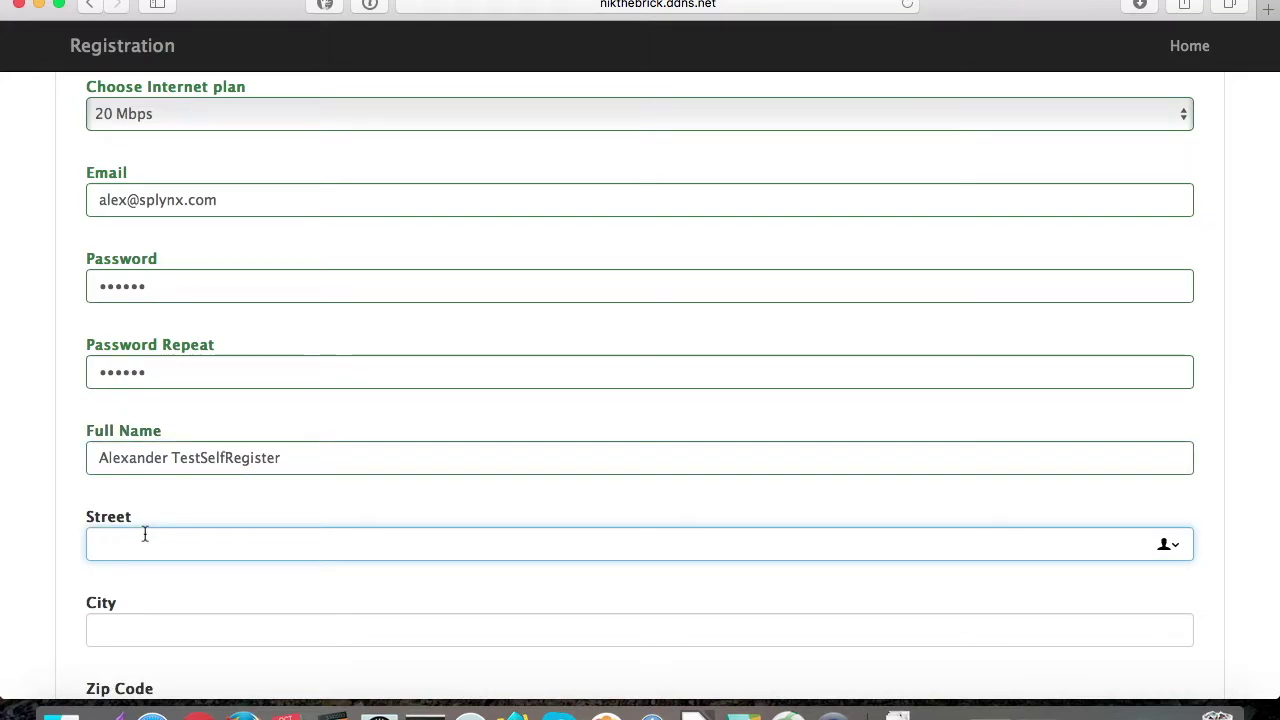
{"action": "type", "text": "New address 1"}
{"action": "left_click", "coordinate": [138, 620]}
{"action": "type", "text": "London"}
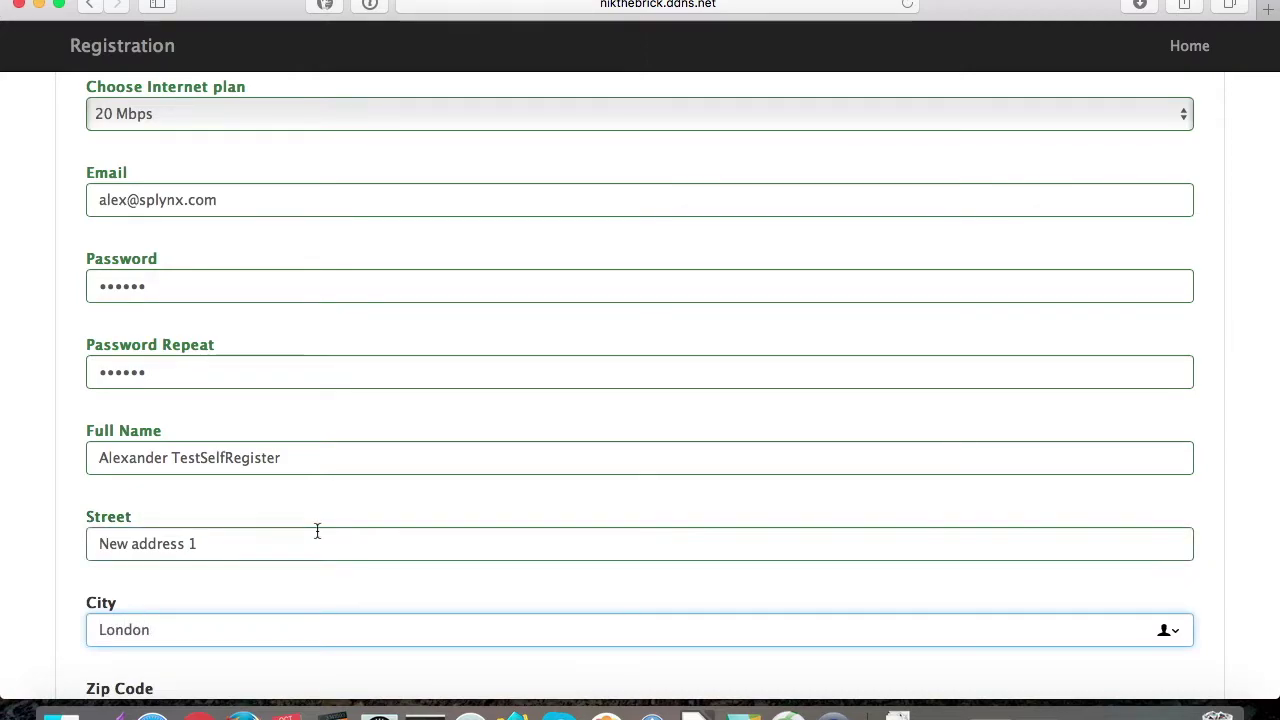
{"action": "scroll", "coordinate": [317, 529], "scroll_direction": "down", "scroll_amount": 5}
{"action": "left_click", "coordinate": [171, 482]}
{"action": "type", "text": "12345"}
{"action": "left_click", "coordinate": [150, 581]}
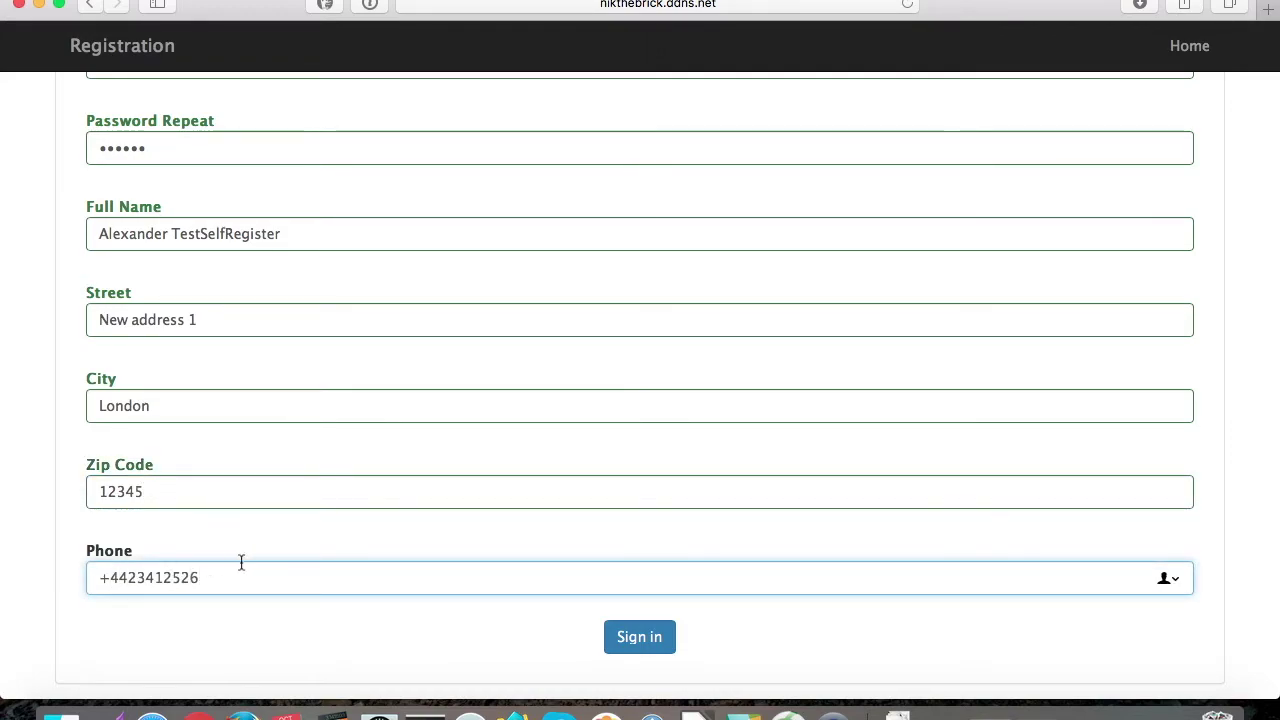
{"action": "left_click", "coordinate": [675, 637]}
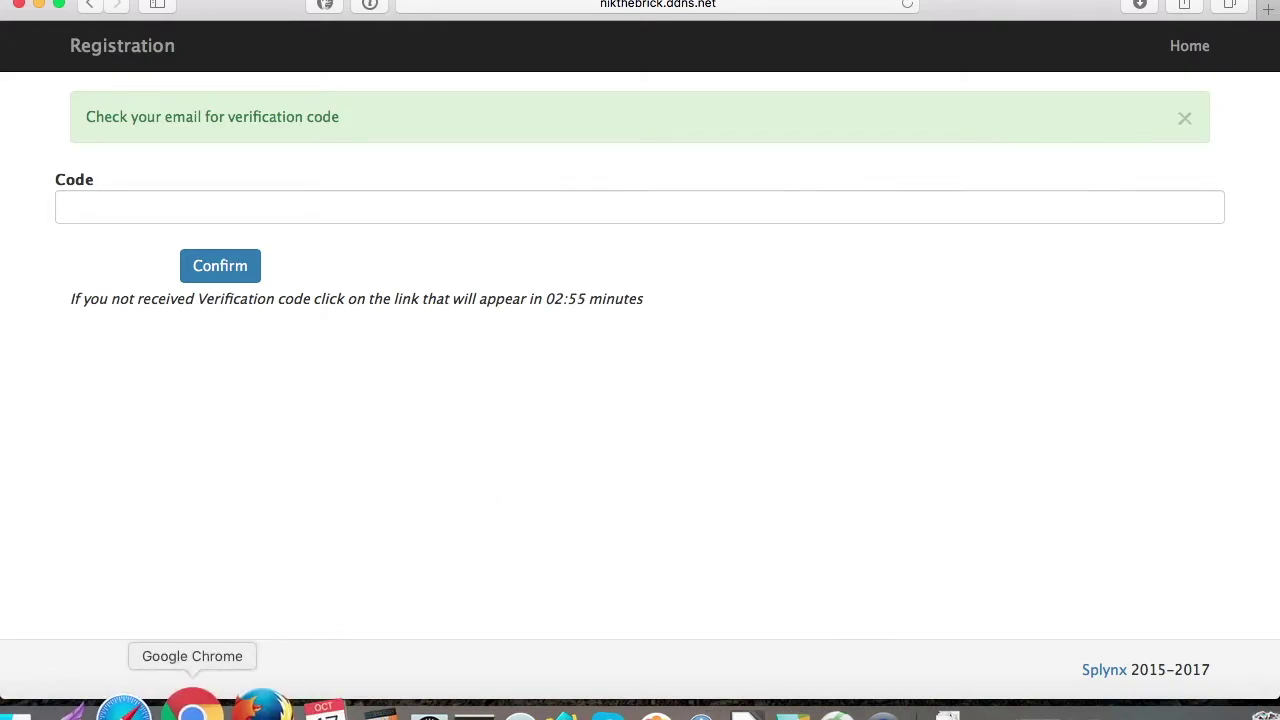
Step: In the admin panel, go to Administration > Logs > Email
{"action": "left_click", "coordinate": [198, 712]}
{"action": "left_click", "coordinate": [443, 275]}
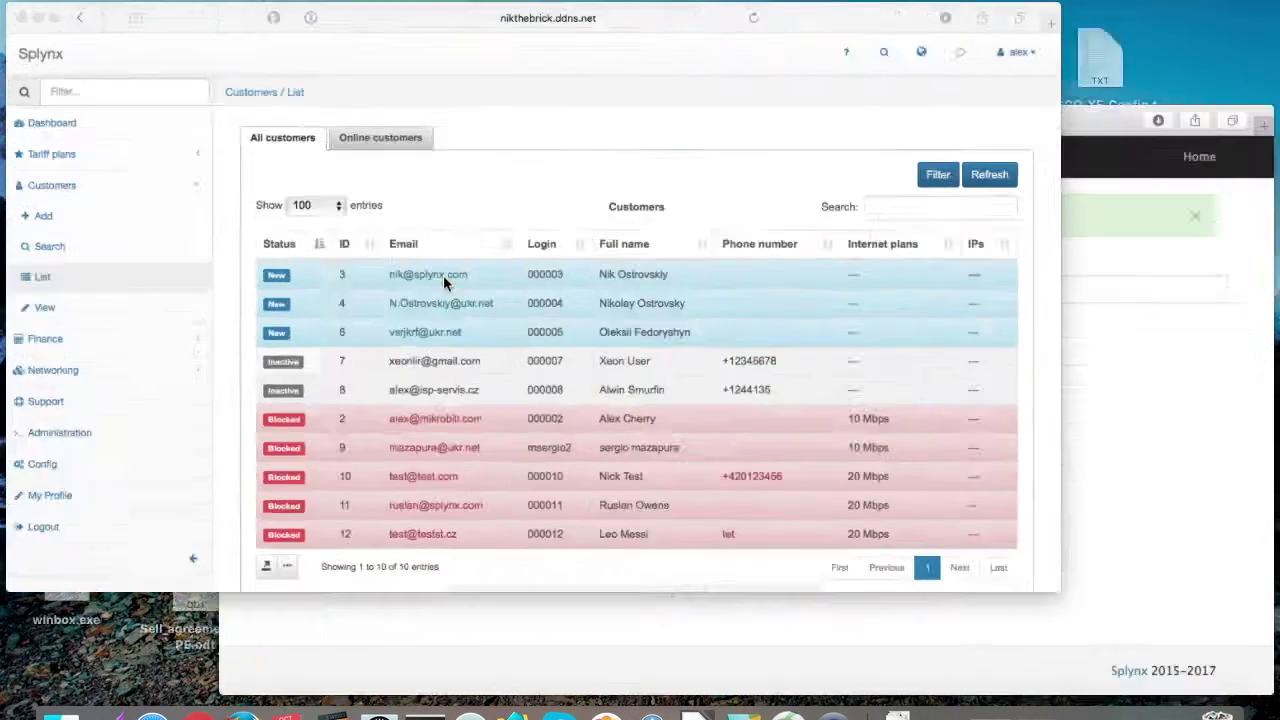
{"action": "left_click", "coordinate": [65, 510]}
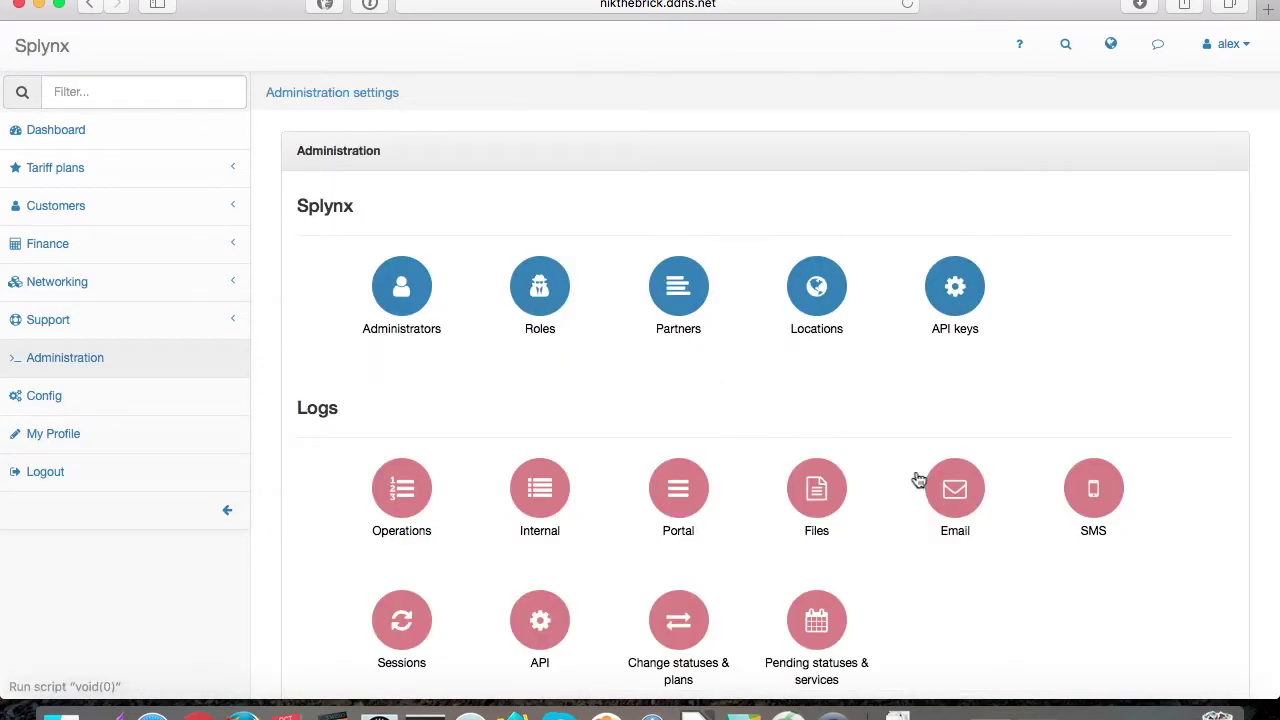
{"action": "left_click", "coordinate": [954, 495]}
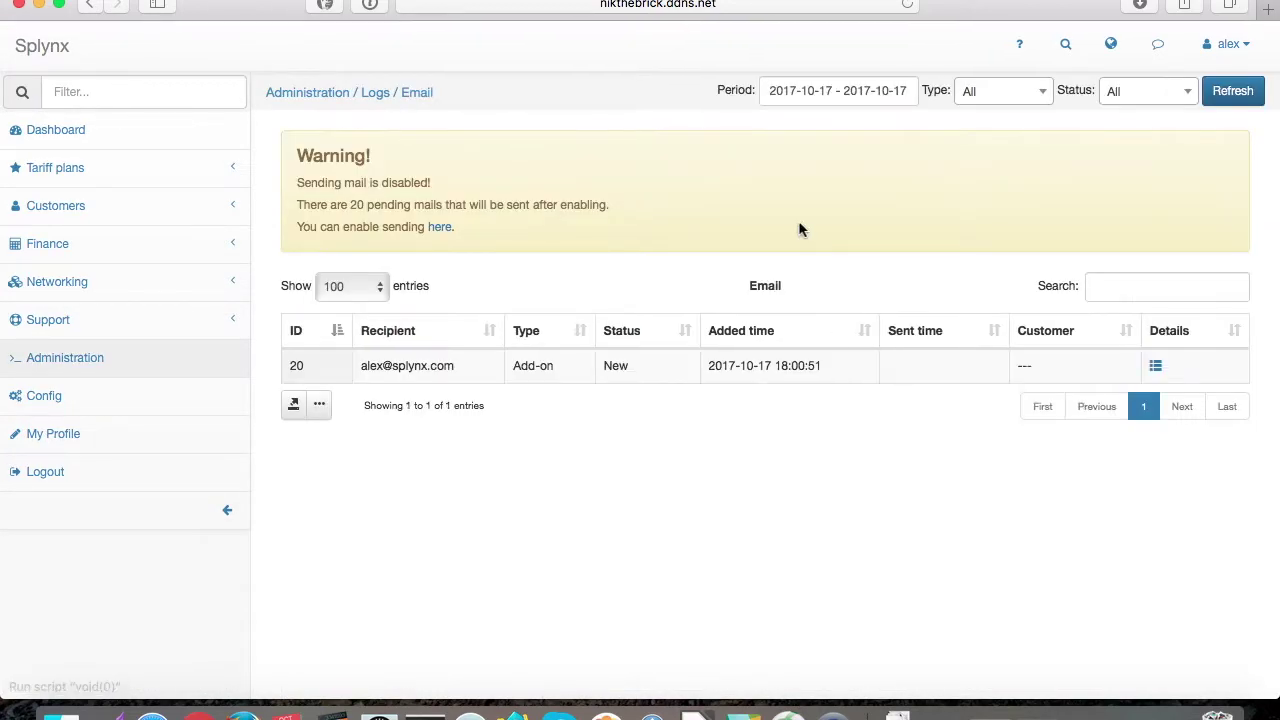
Step: Open the queued email's details and copy the verification code
{"action": "left_click", "coordinate": [1155, 366]}
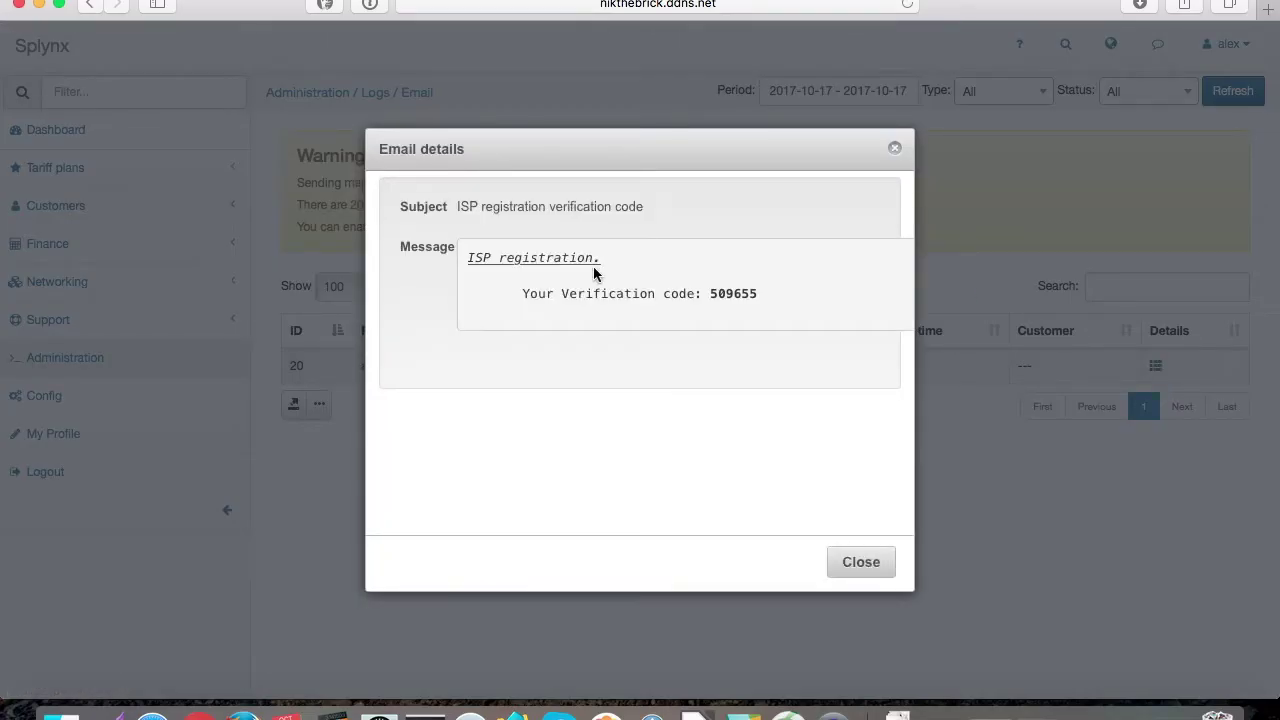
{"action": "double_click", "coordinate": [733, 290]}
{"action": "right_click", "coordinate": [733, 290]}
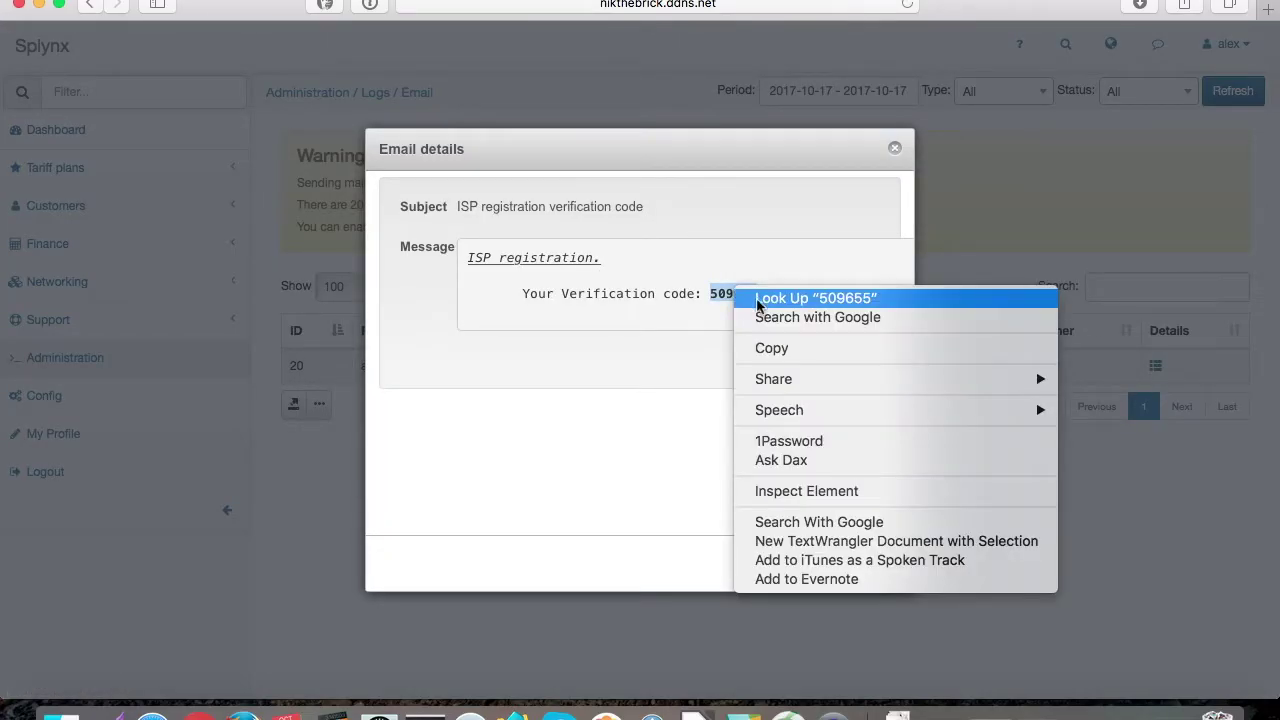
{"action": "left_click", "coordinate": [772, 348]}
{"action": "key", "text": "ctrl+Up"}
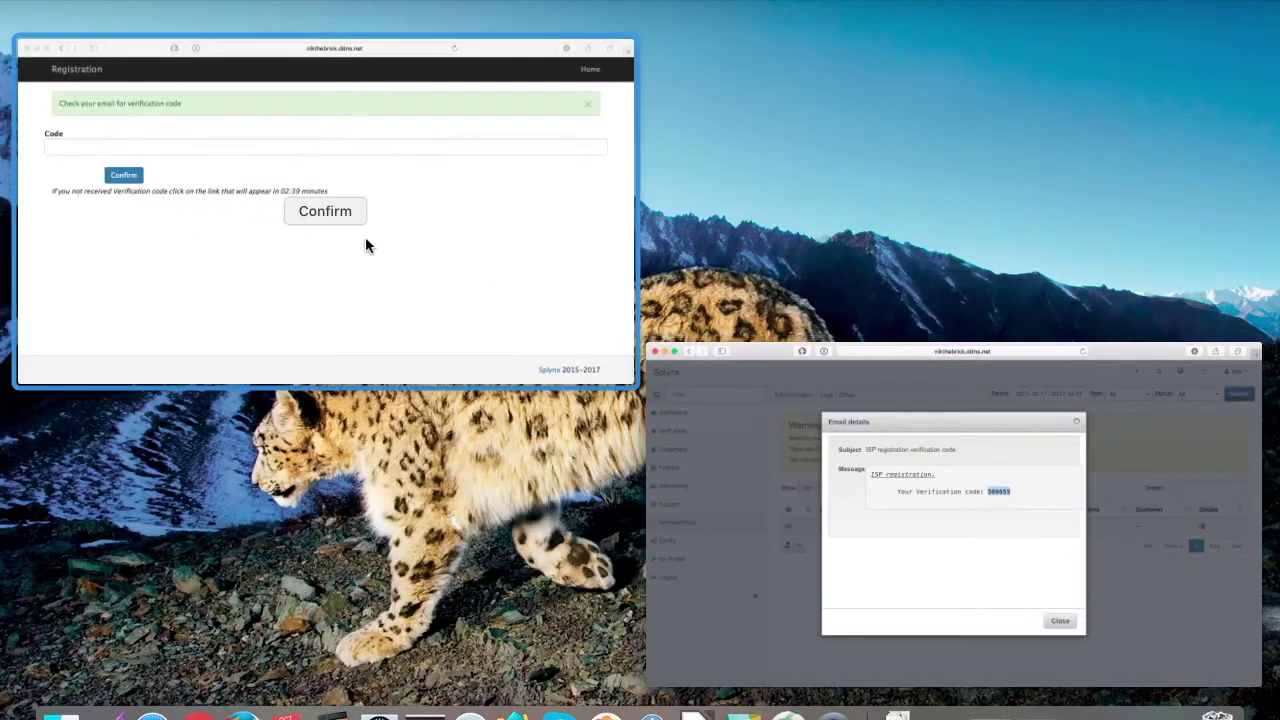
Step: Paste the copied code into the Code field, confirm it, and follow Log In
{"action": "left_click", "coordinate": [371, 238]}
{"action": "left_click", "coordinate": [126, 219]}
{"action": "right_click", "coordinate": [126, 216]}
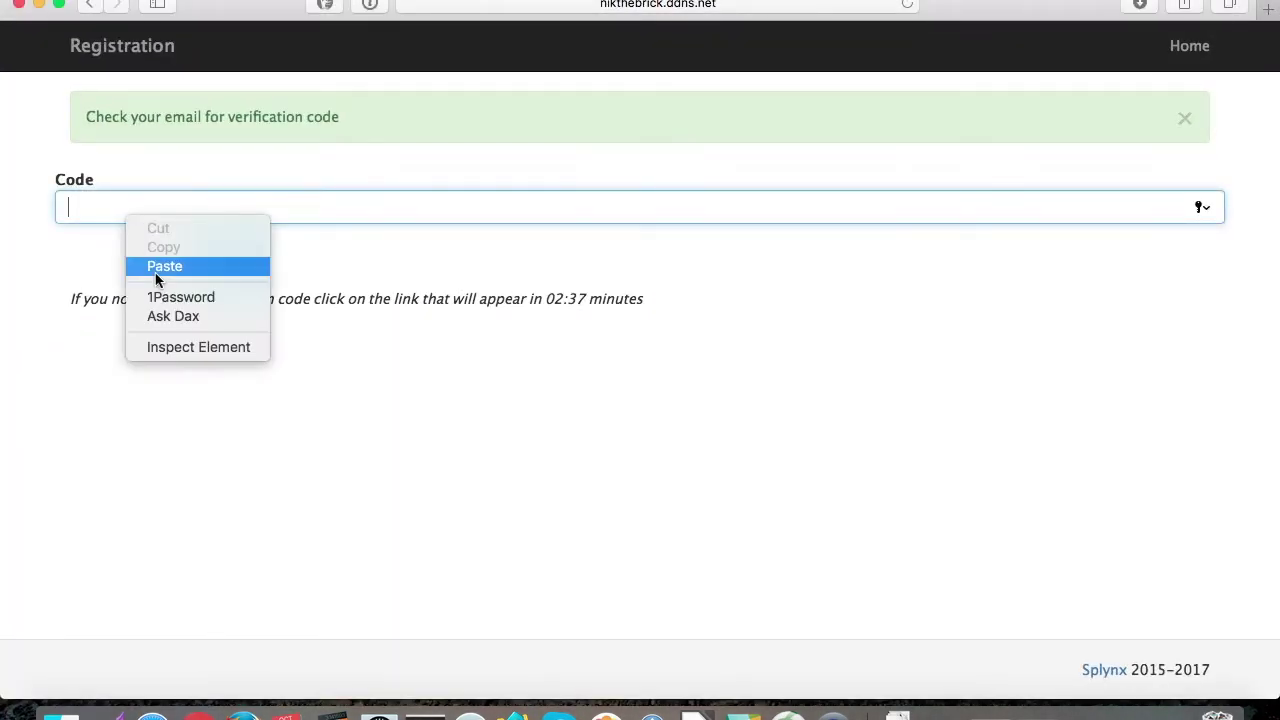
{"action": "left_click", "coordinate": [155, 272]}
{"action": "left_click", "coordinate": [219, 268]}
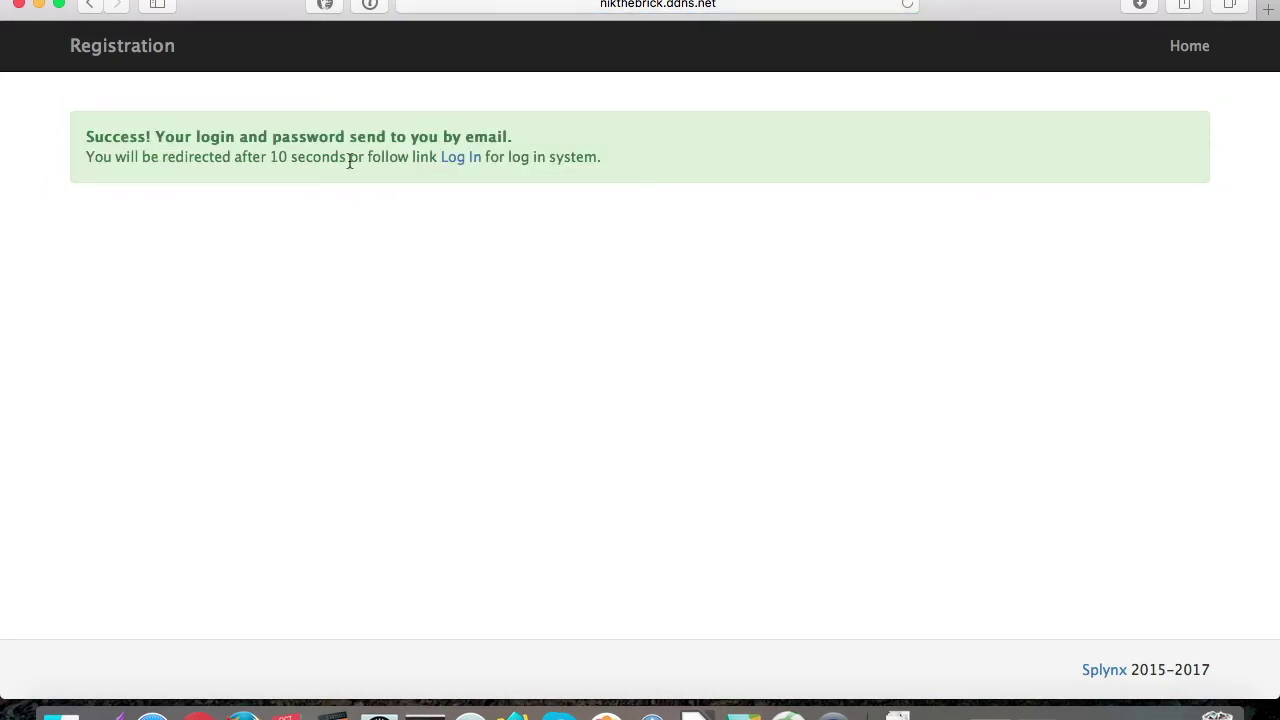
{"action": "left_click", "coordinate": [461, 159]}
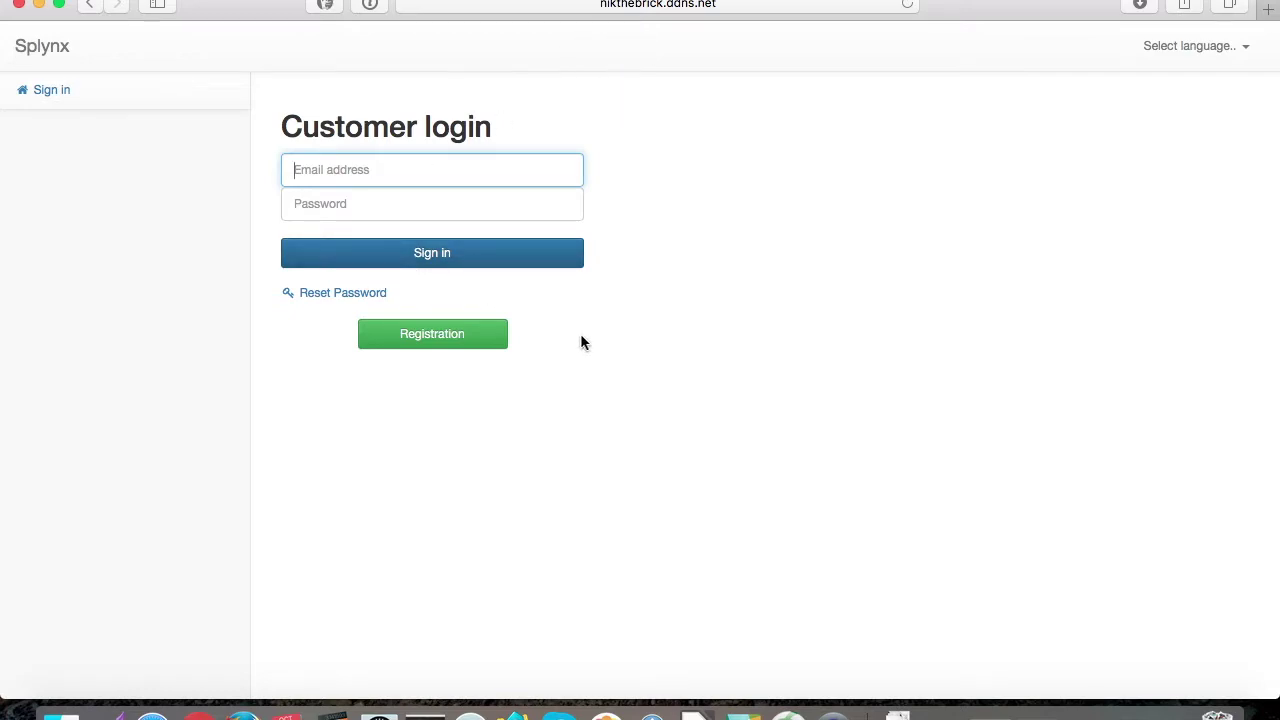
{"action": "left_click", "coordinate": [598, 355]}
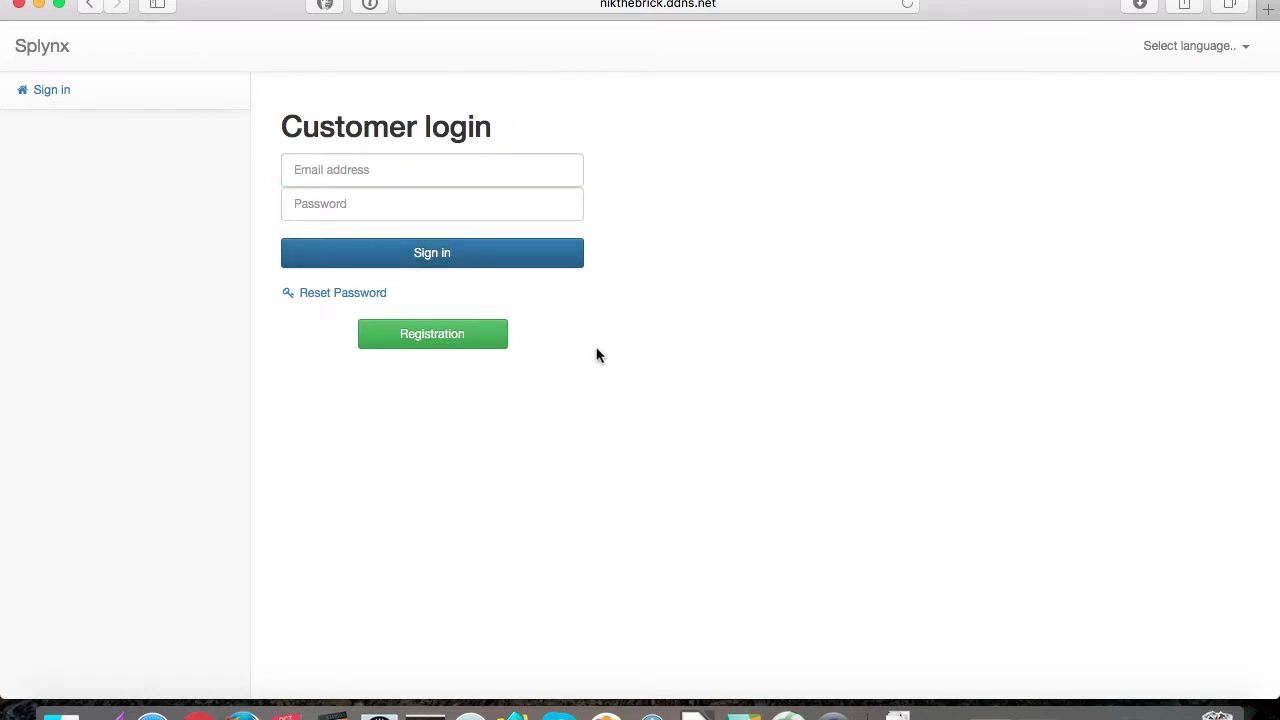
Step: Sign in with the new customer's email and password, then view Statistics and Services
{"action": "left_click", "coordinate": [360, 161]}
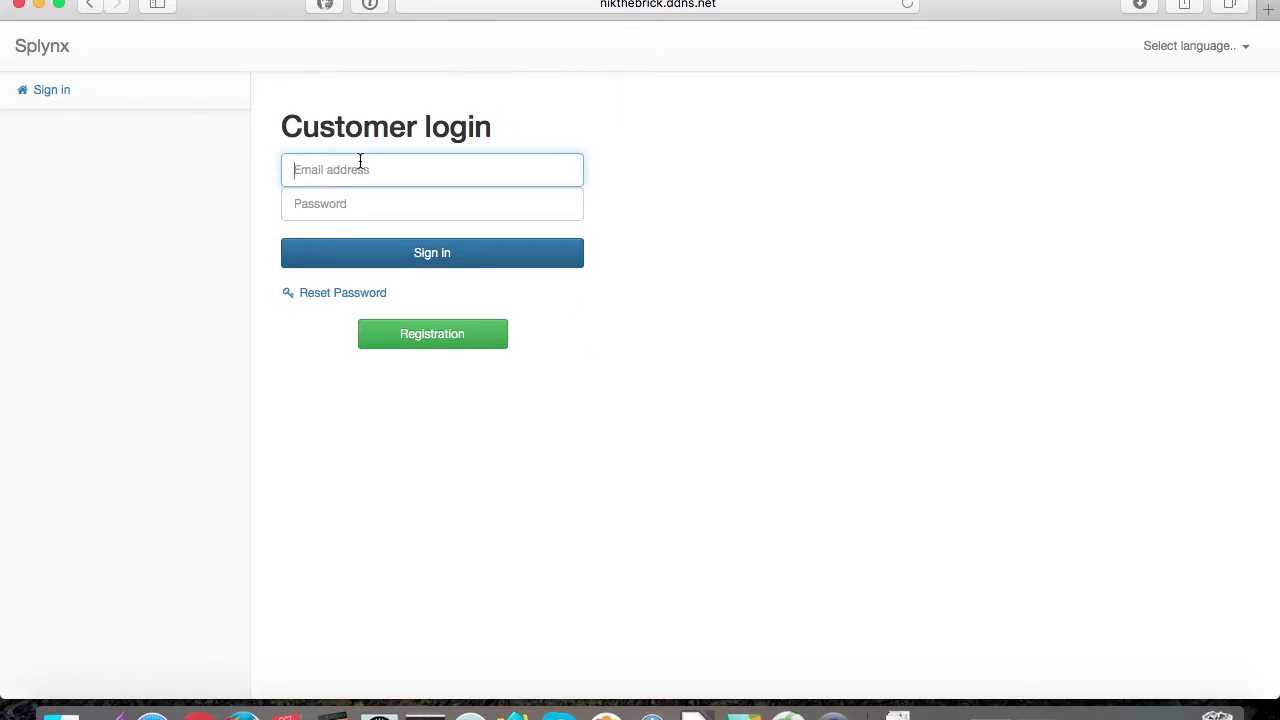
{"action": "type", "text": "a••"}
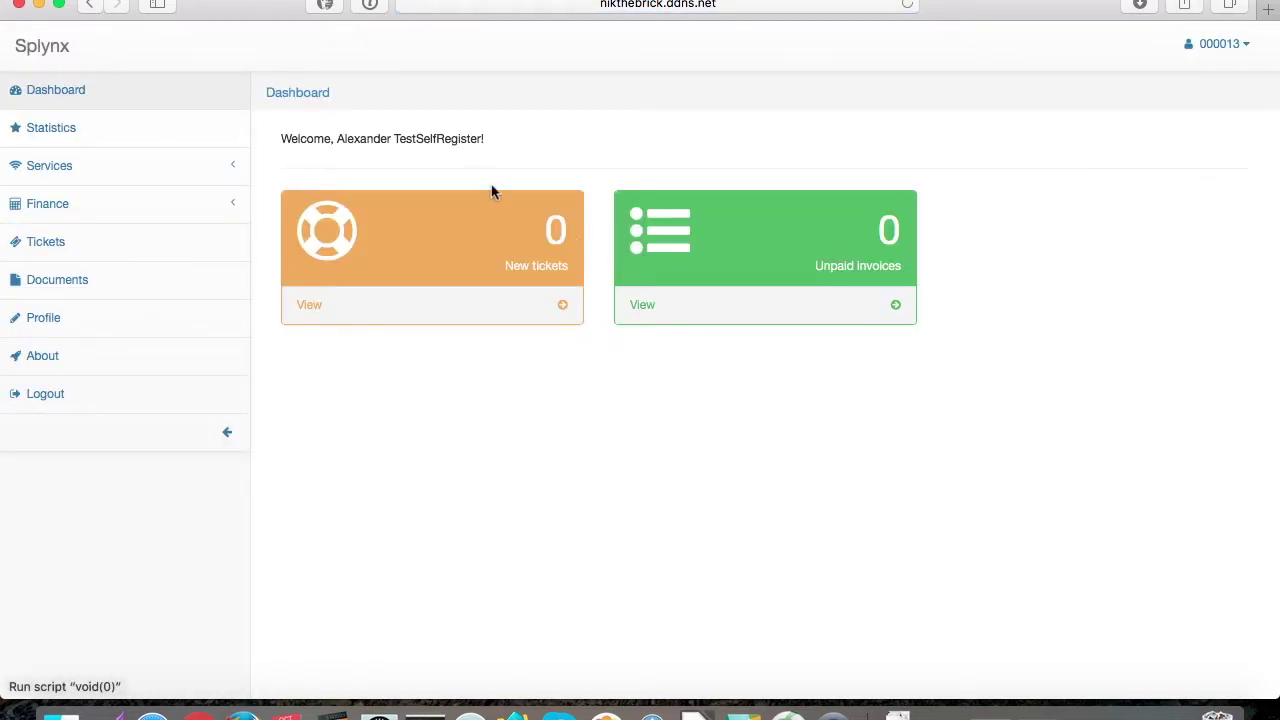
{"action": "left_click", "coordinate": [113, 160]}
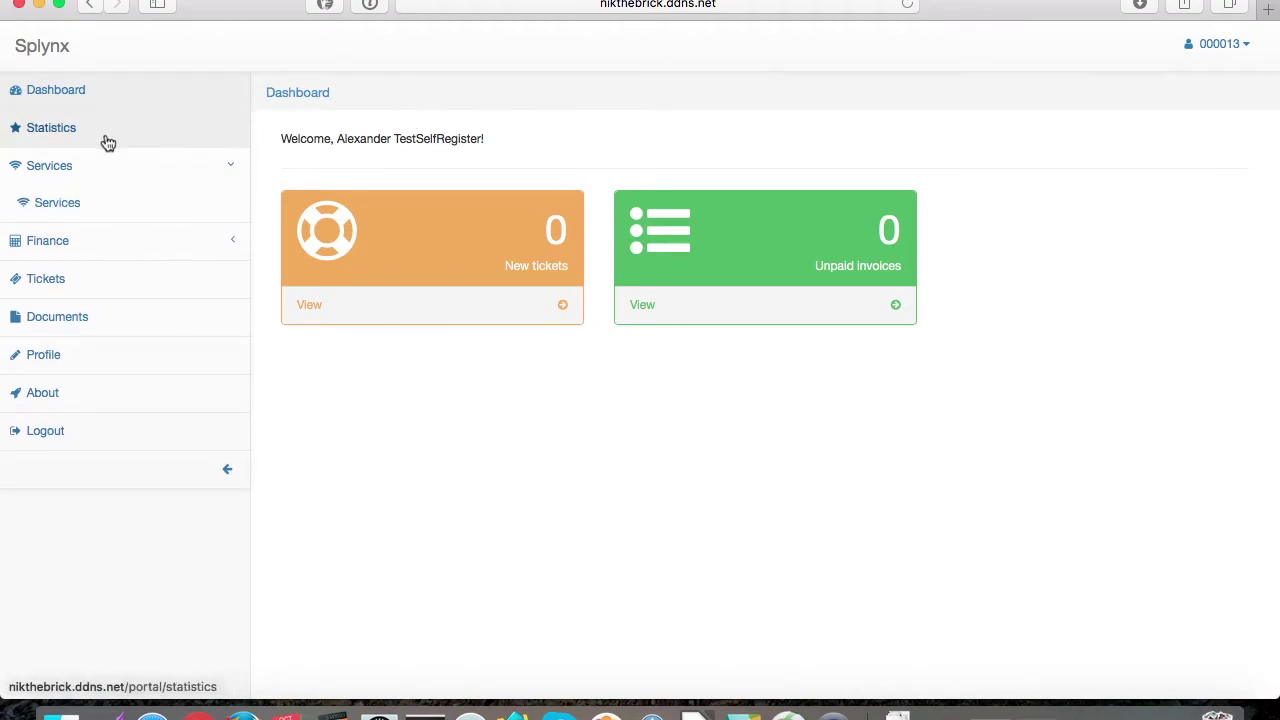
{"action": "left_click", "coordinate": [107, 135]}
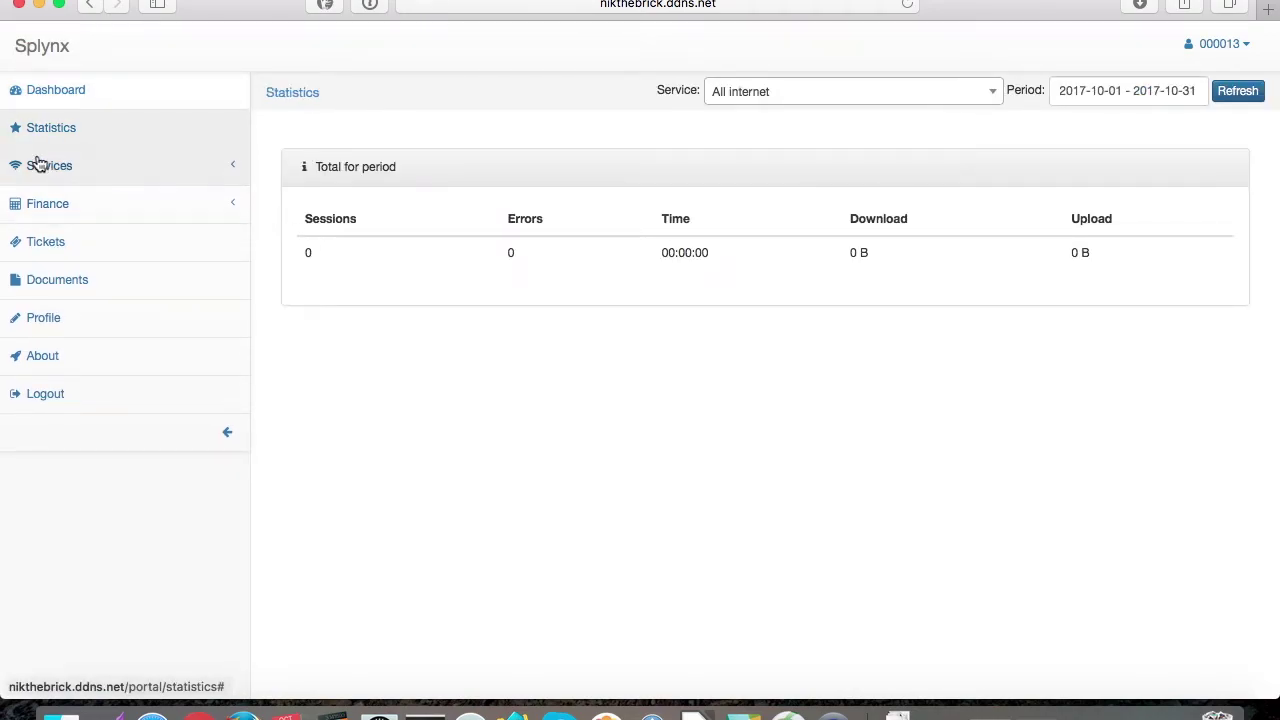
{"action": "left_click", "coordinate": [36, 164]}
{"action": "left_click", "coordinate": [46, 203]}
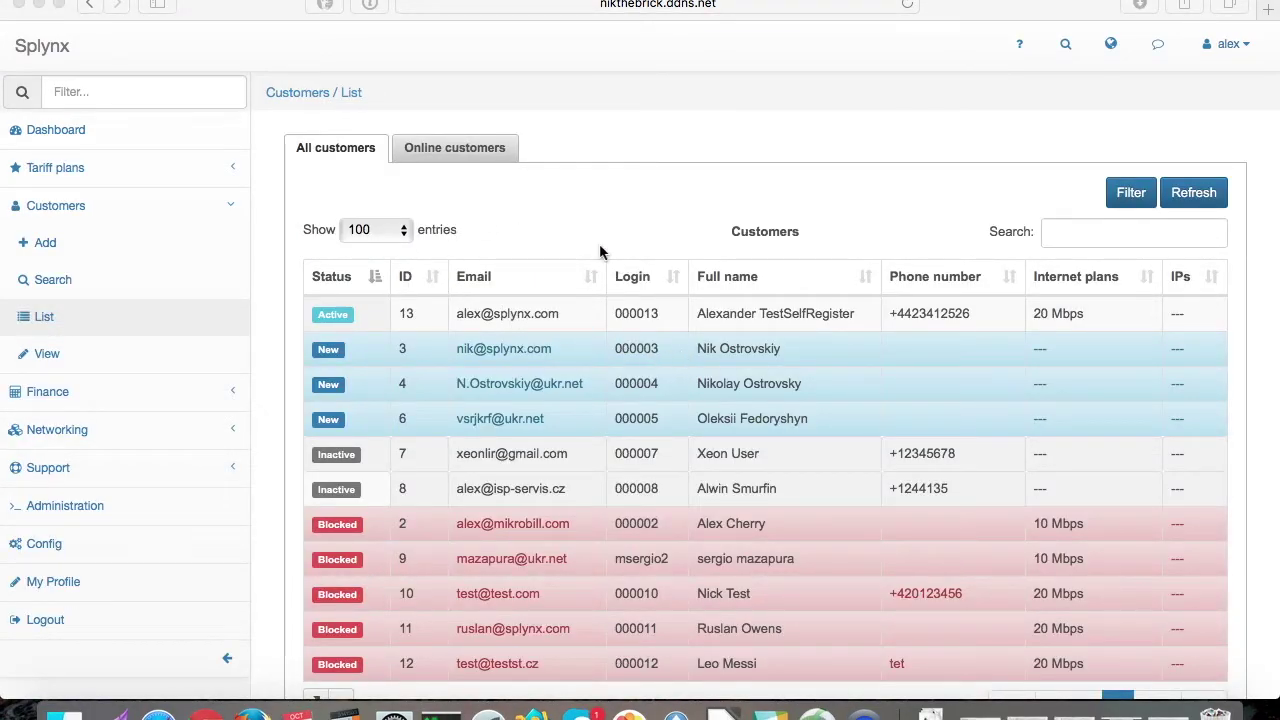
Step: Check the customer's Services tab for the 20 Mbps service, then switch to the Registration window
{"action": "left_click", "coordinate": [730, 315]}
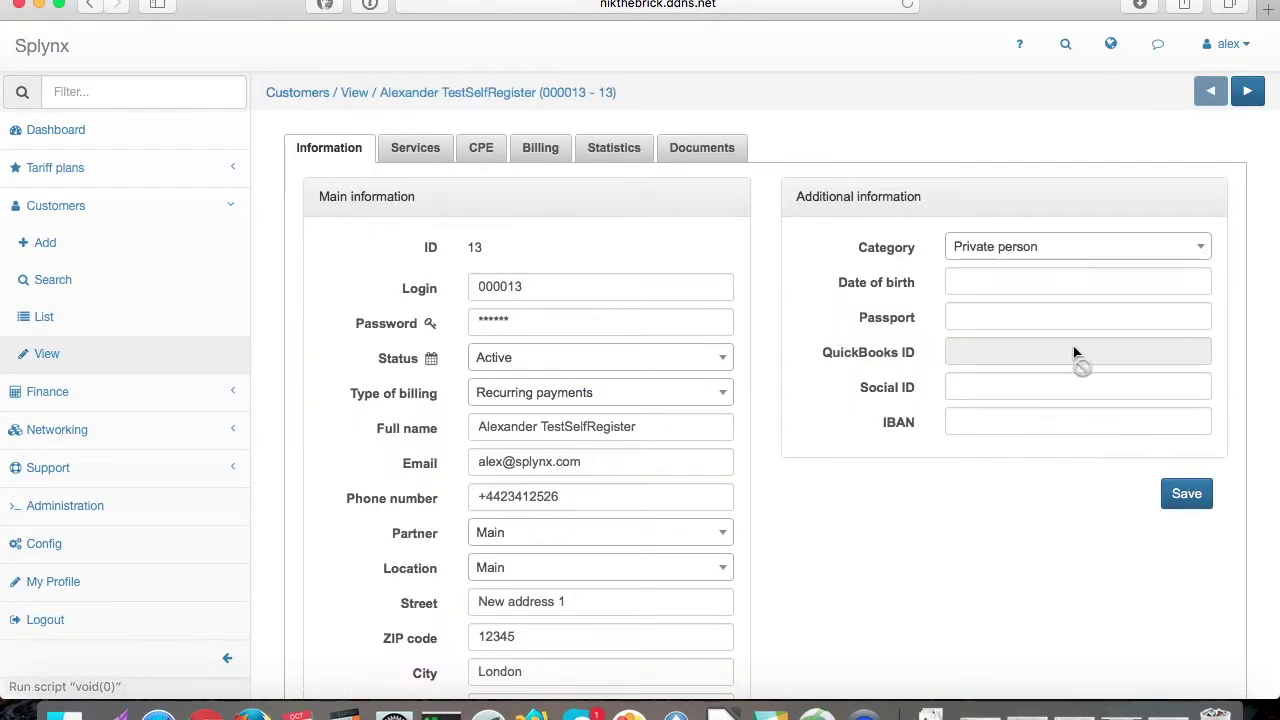
{"action": "scroll", "coordinate": [571, 457], "scroll_direction": "down", "scroll_amount": 2}
{"action": "scroll", "coordinate": [571, 457], "scroll_direction": "up", "scroll_amount": 2}
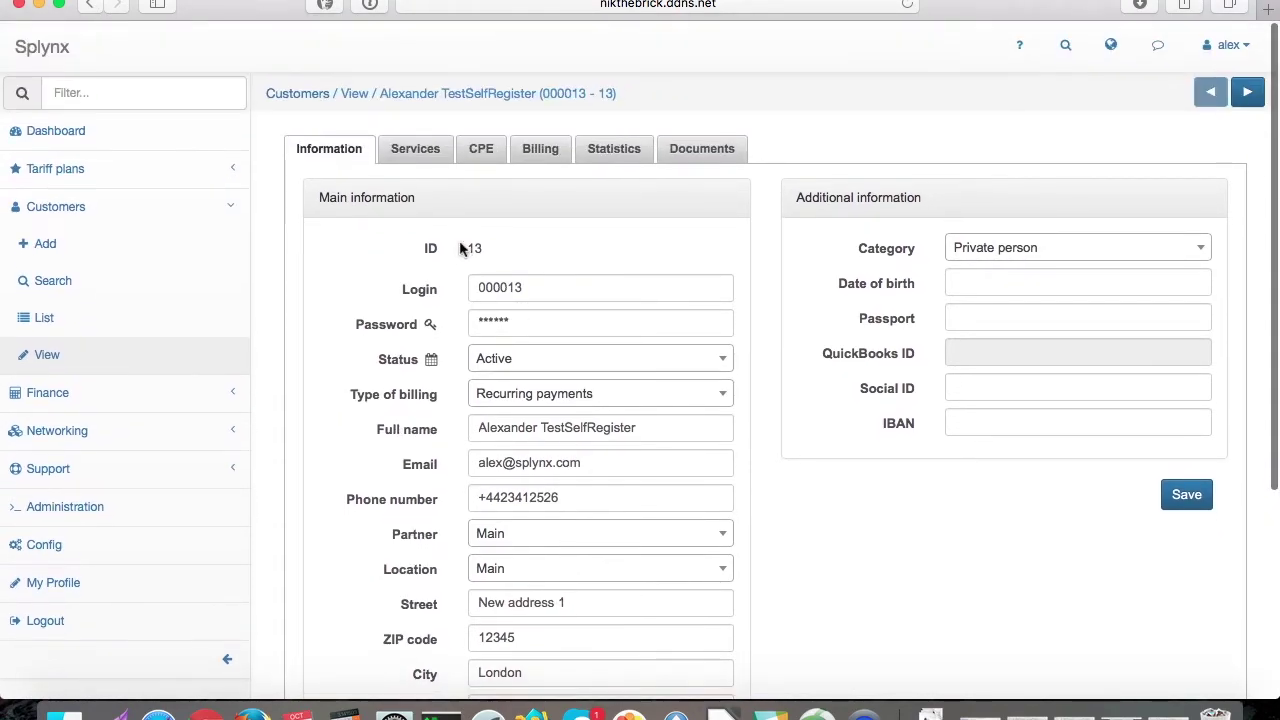
{"action": "left_click", "coordinate": [418, 156]}
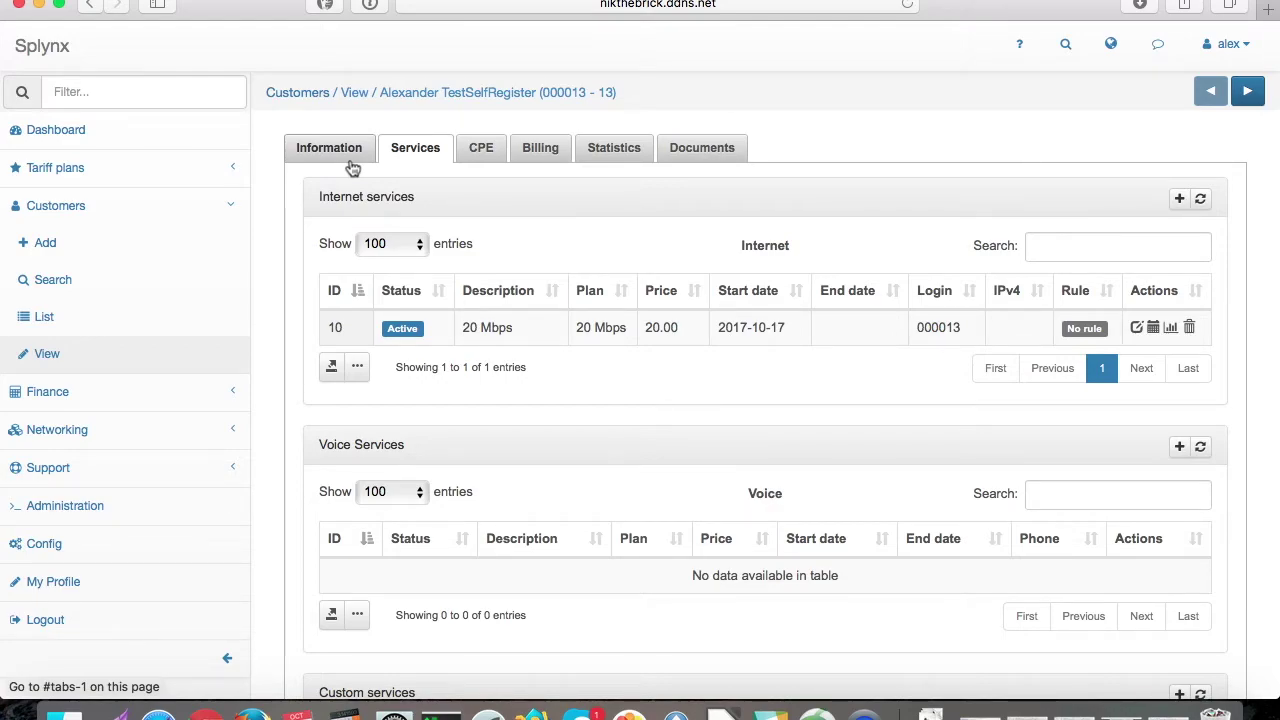
{"action": "left_click", "coordinate": [340, 152]}
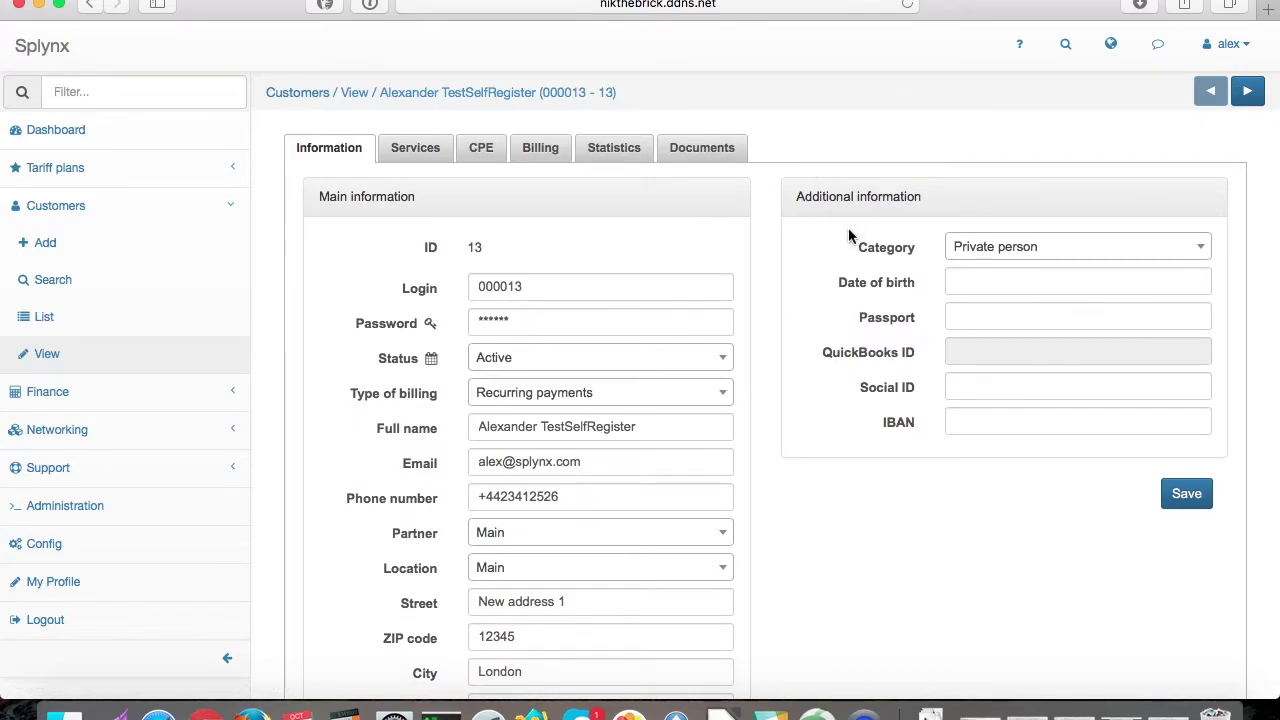
{"action": "mouse_move", "coordinate": [1278, 718]}
{"action": "left_click", "coordinate": [300, 172]}
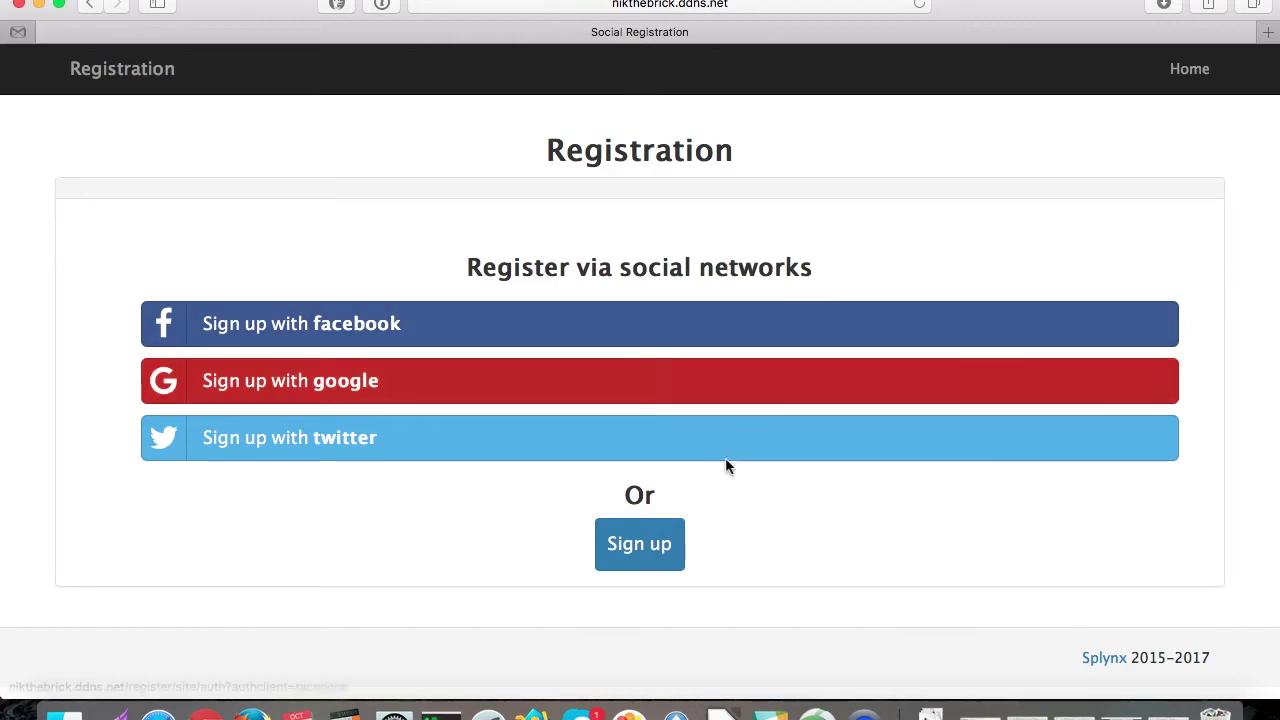
Step: Glance at the Sign up form, return Home, and choose Sign up with Facebook
{"action": "left_click", "coordinate": [634, 546]}
{"action": "scroll", "coordinate": [581, 387], "scroll_direction": "down", "scroll_amount": 5}
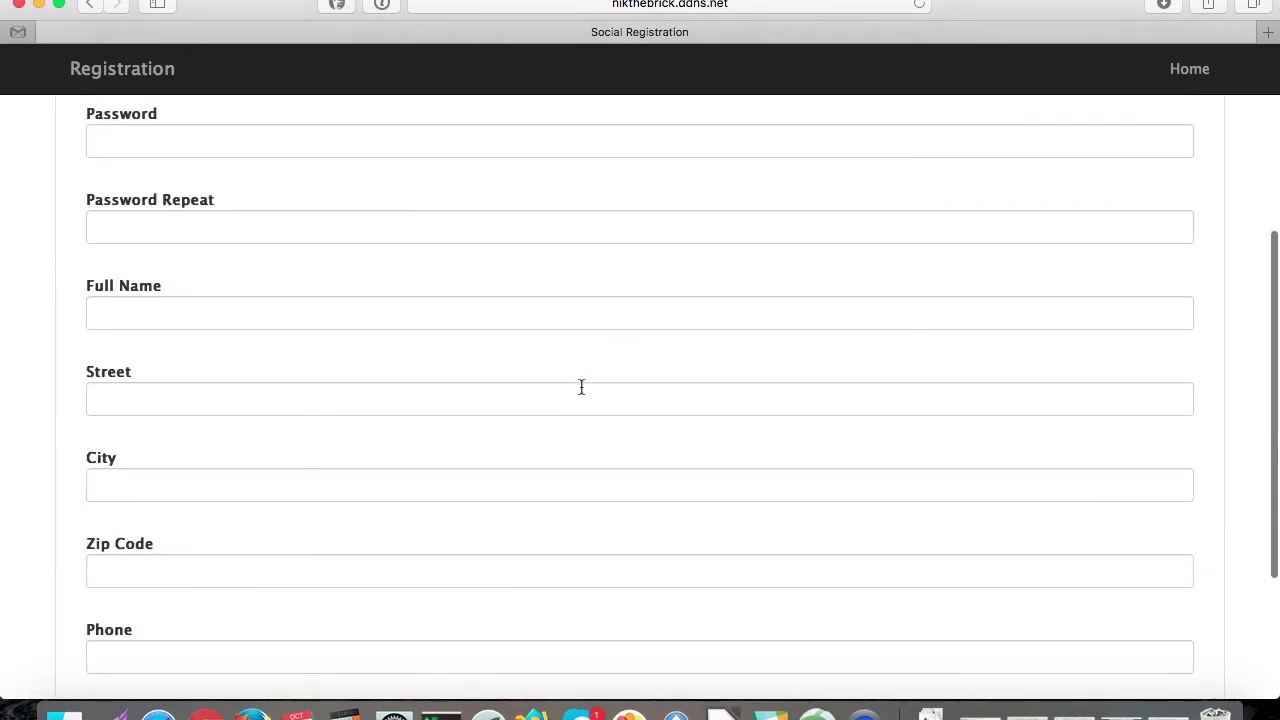
{"action": "scroll", "coordinate": [580, 386], "scroll_direction": "up", "scroll_amount": 5}
{"action": "left_click", "coordinate": [1186, 67]}
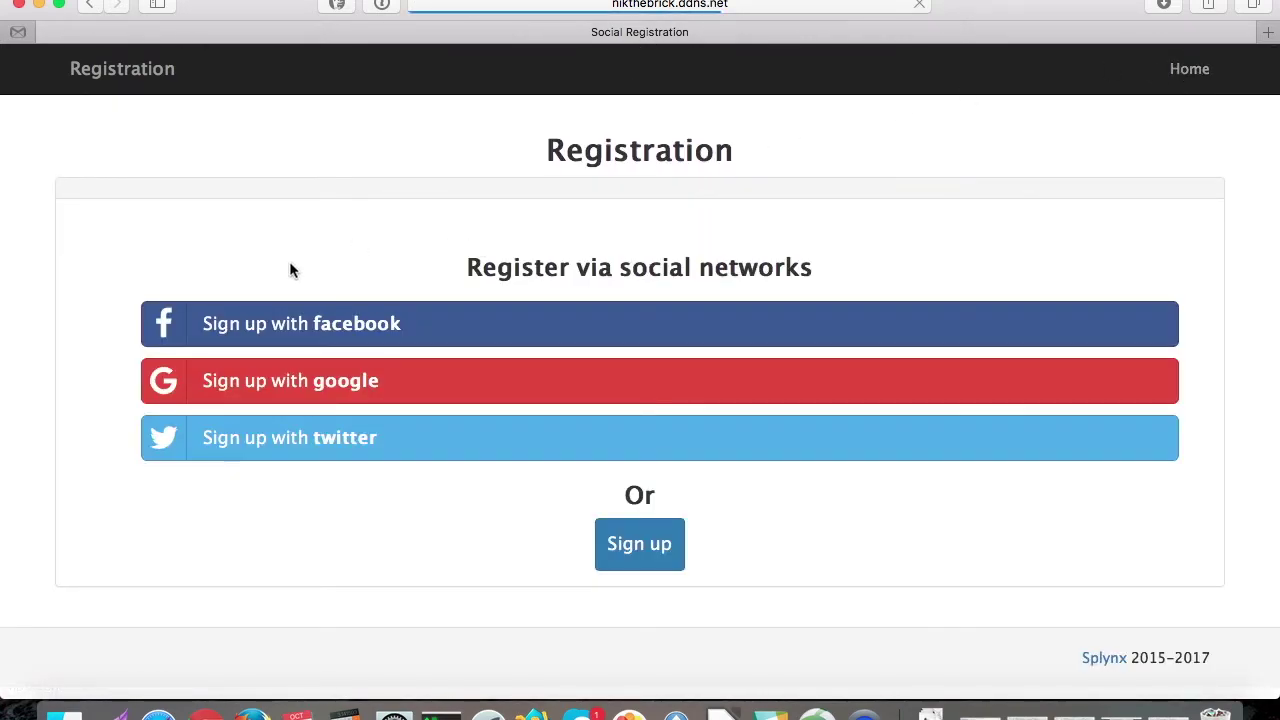
{"action": "left_click", "coordinate": [491, 326]}
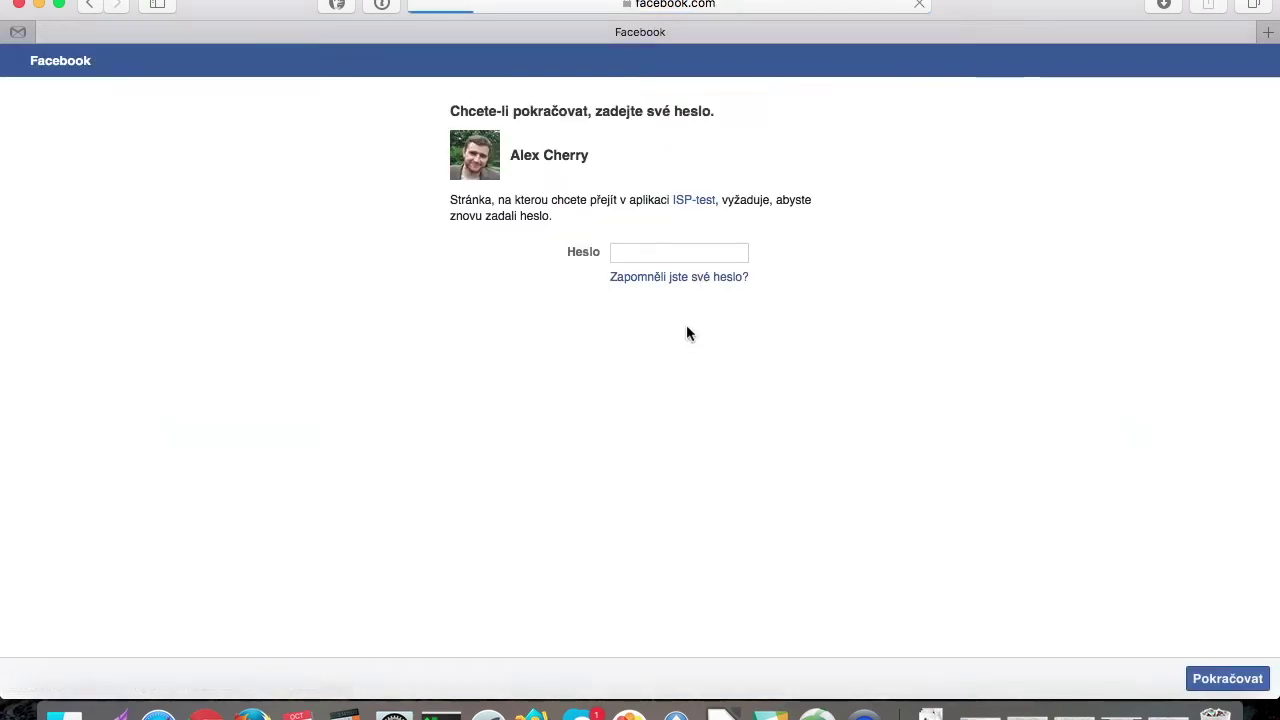
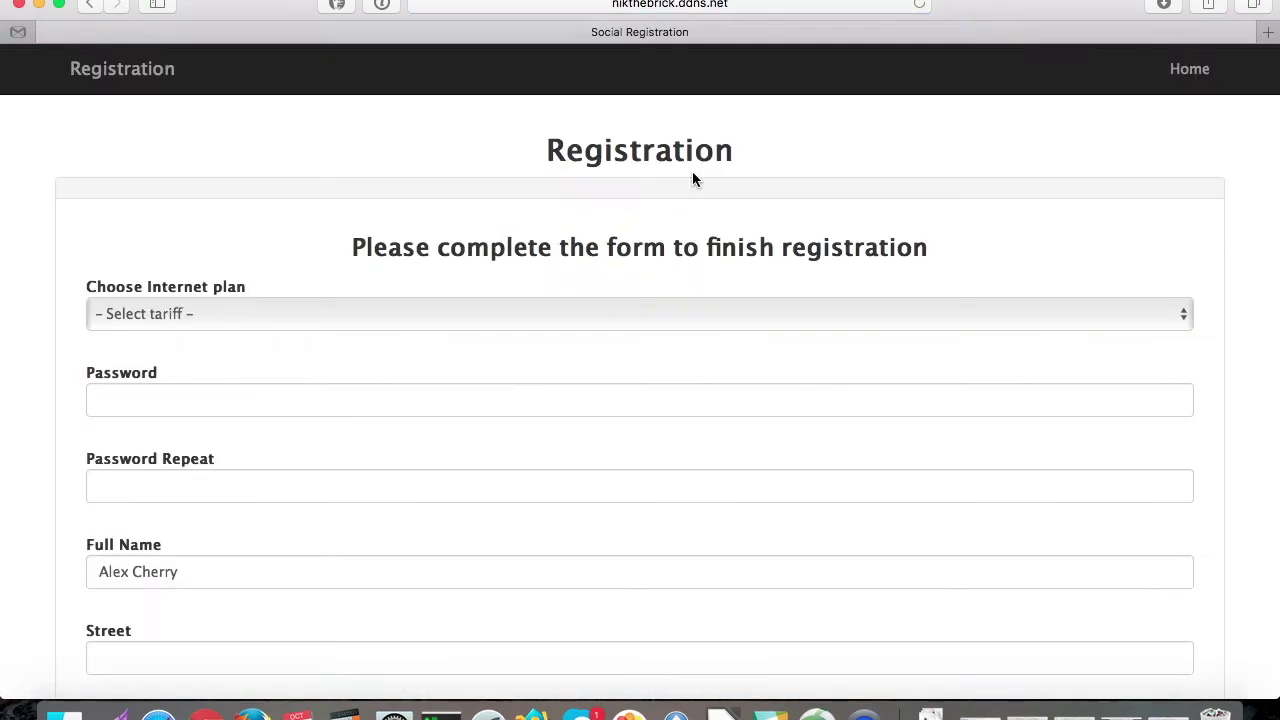
Step: Choose the 10 Mbps internet plan and enter the account password twice
{"action": "left_click", "coordinate": [274, 313]}
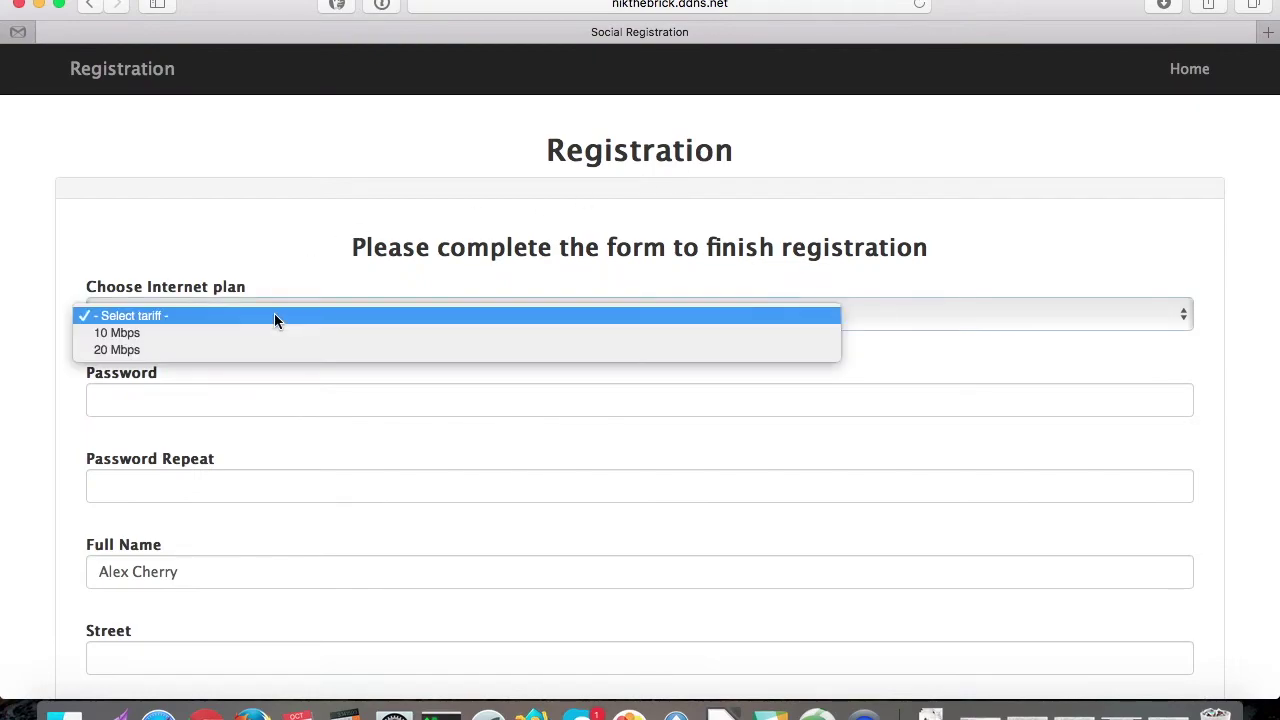
{"action": "left_click", "coordinate": [230, 340]}
{"action": "left_click", "coordinate": [186, 391]}
{"action": "scroll", "coordinate": [186, 391], "scroll_direction": "down", "scroll_amount": 3}
{"action": "type", "text": "••••"}
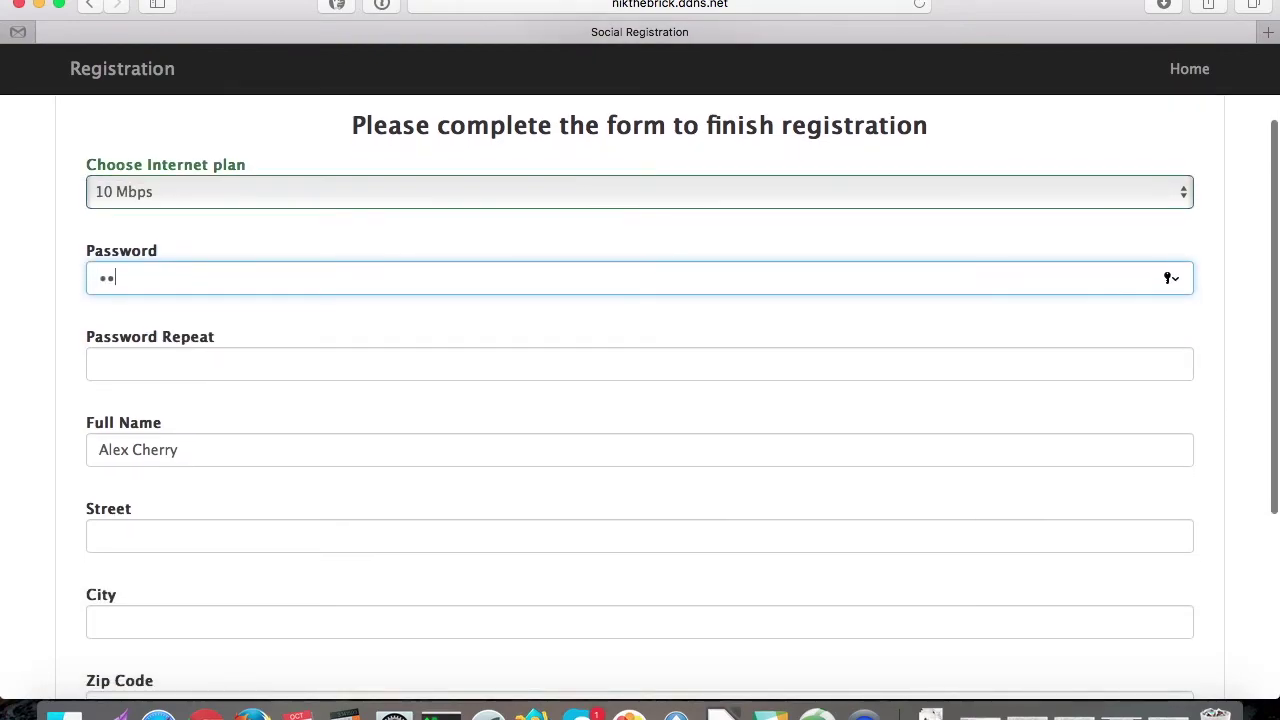
{"action": "left_click", "coordinate": [157, 363]}
{"action": "type", "text": "••"}
Step: Fill in the street, city and zip code of the customer's address
{"action": "scroll", "coordinate": [157, 440], "scroll_direction": "down", "scroll_amount": 3}
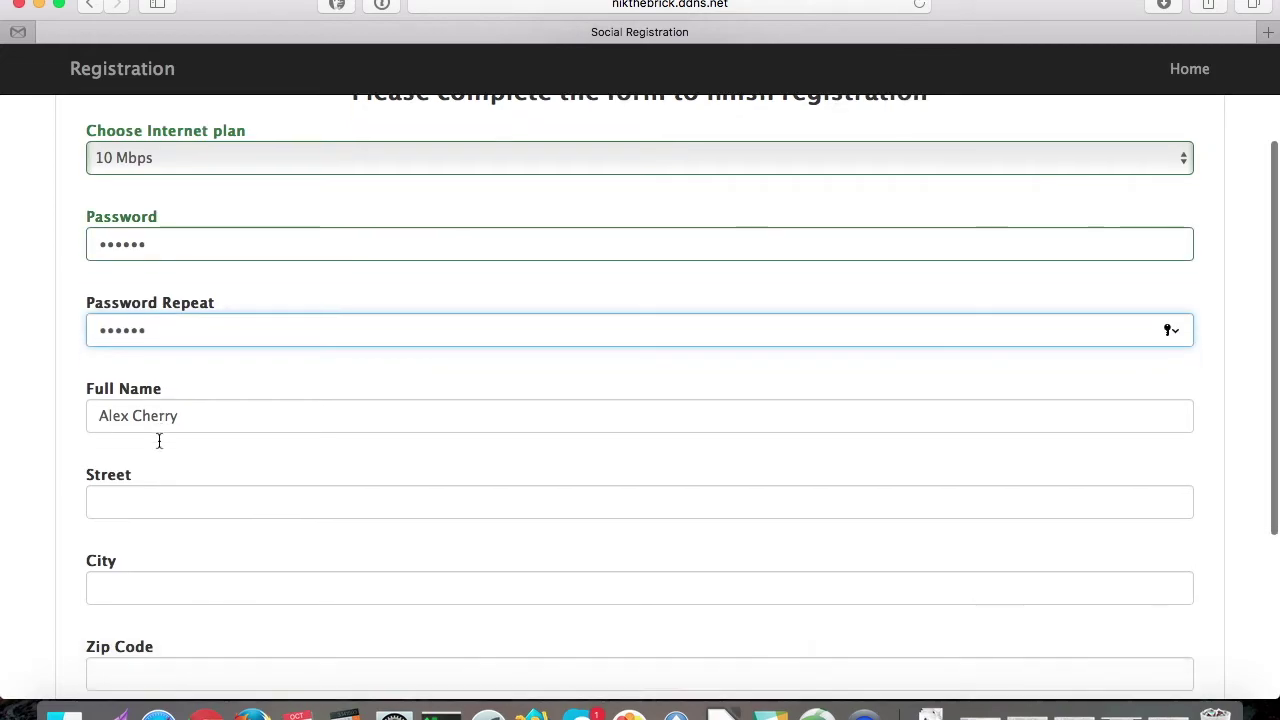
{"action": "left_click", "coordinate": [127, 430]}
{"action": "type", "text": "Test"}
{"action": "left_click", "coordinate": [110, 505]}
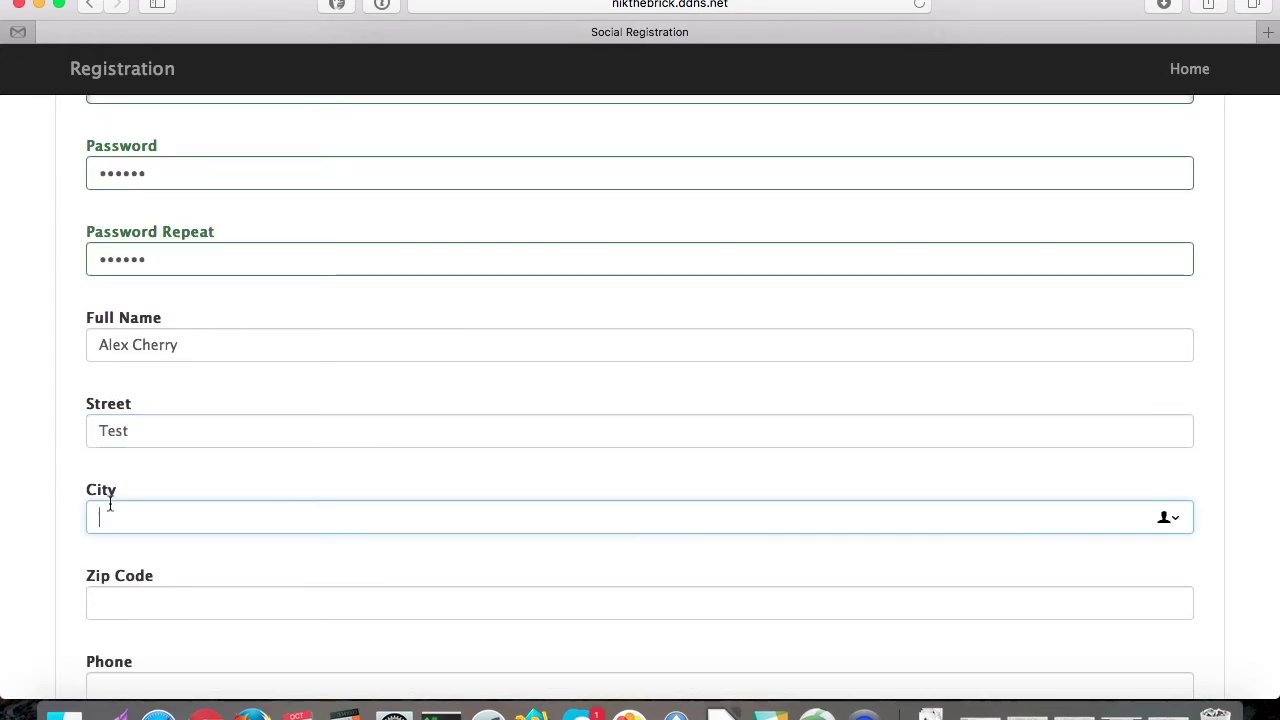
{"action": "type", "text": "Lo"}
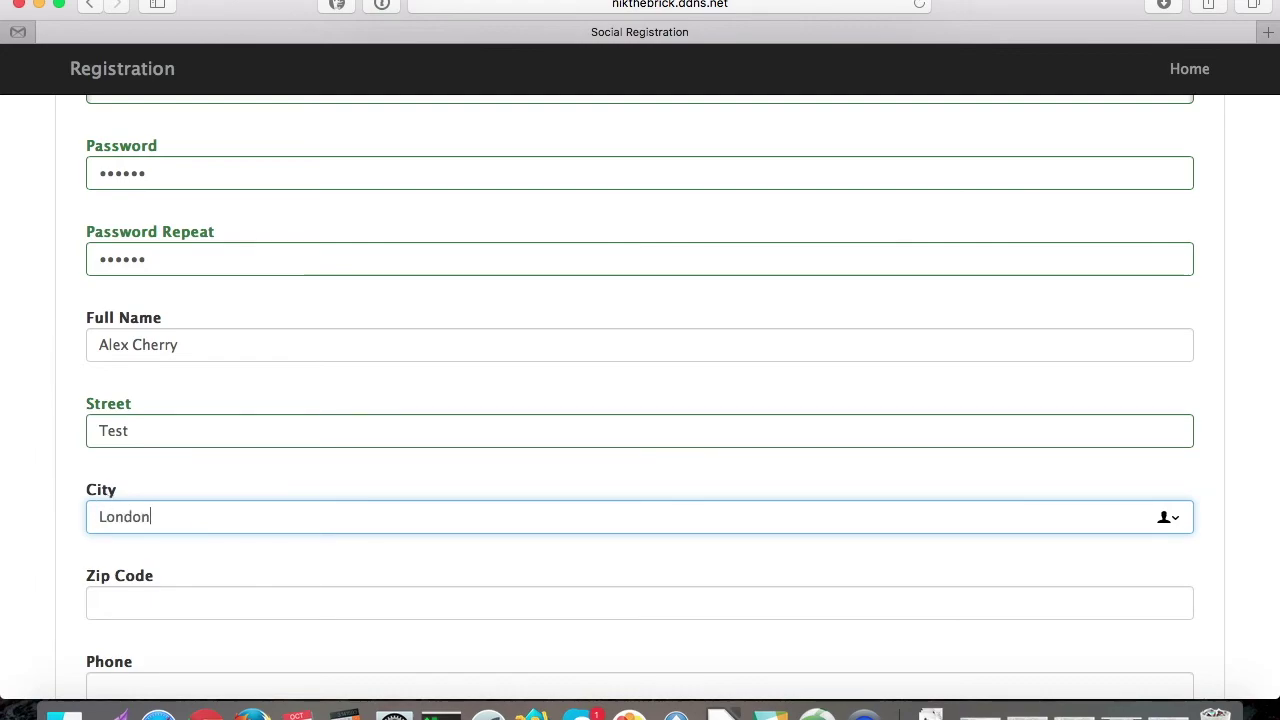
{"action": "type", "text": "ndon"}
{"action": "left_click", "coordinate": [99, 602]}
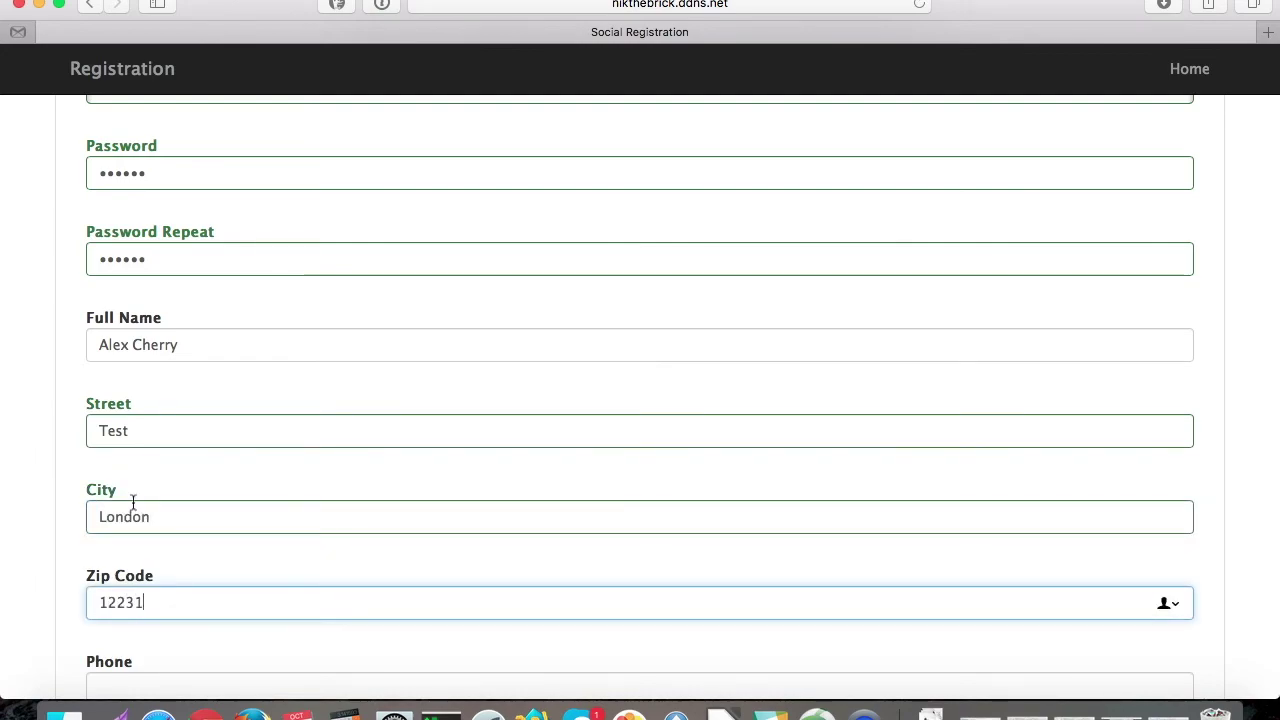
{"action": "type", "text": "12231"}
Step: Enter the phone number, submit the registration, and log in to the customer portal
{"action": "scroll", "coordinate": [217, 494], "scroll_direction": "up", "scroll_amount": 2}
{"action": "scroll", "coordinate": [217, 494], "scroll_direction": "down", "scroll_amount": 4}
{"action": "left_click", "coordinate": [160, 510]}
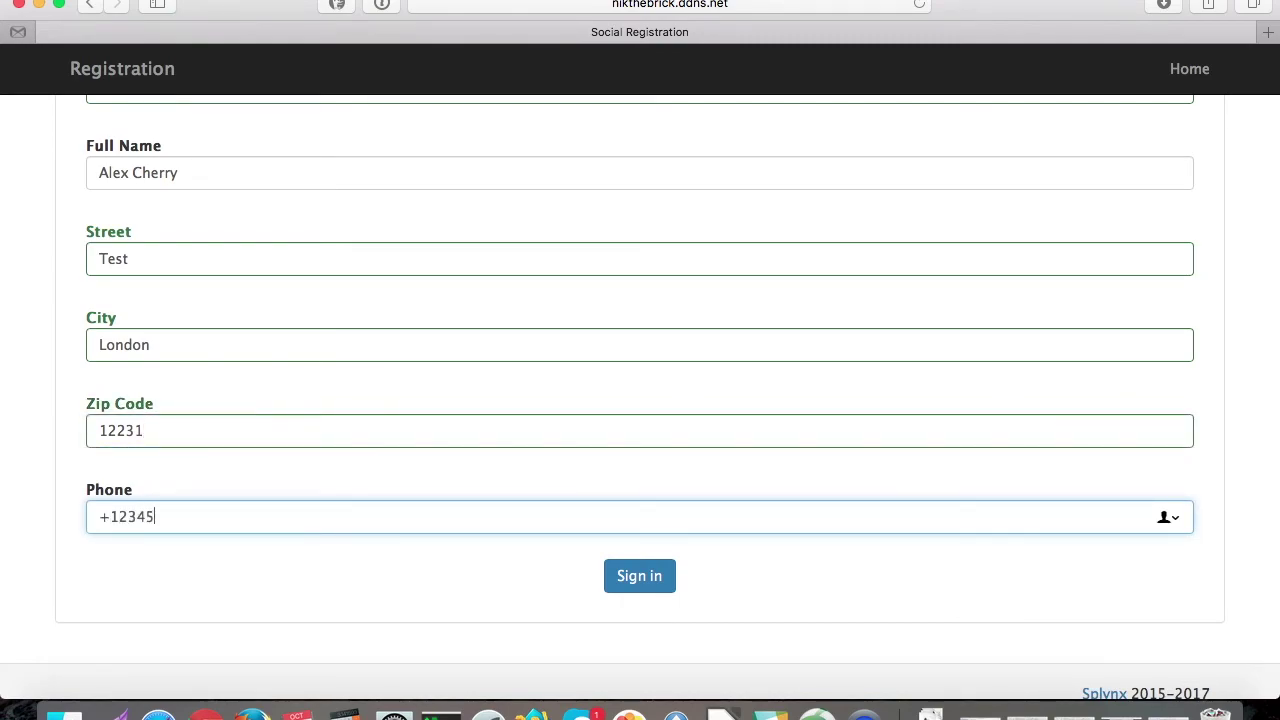
{"action": "left_click", "coordinate": [634, 586]}
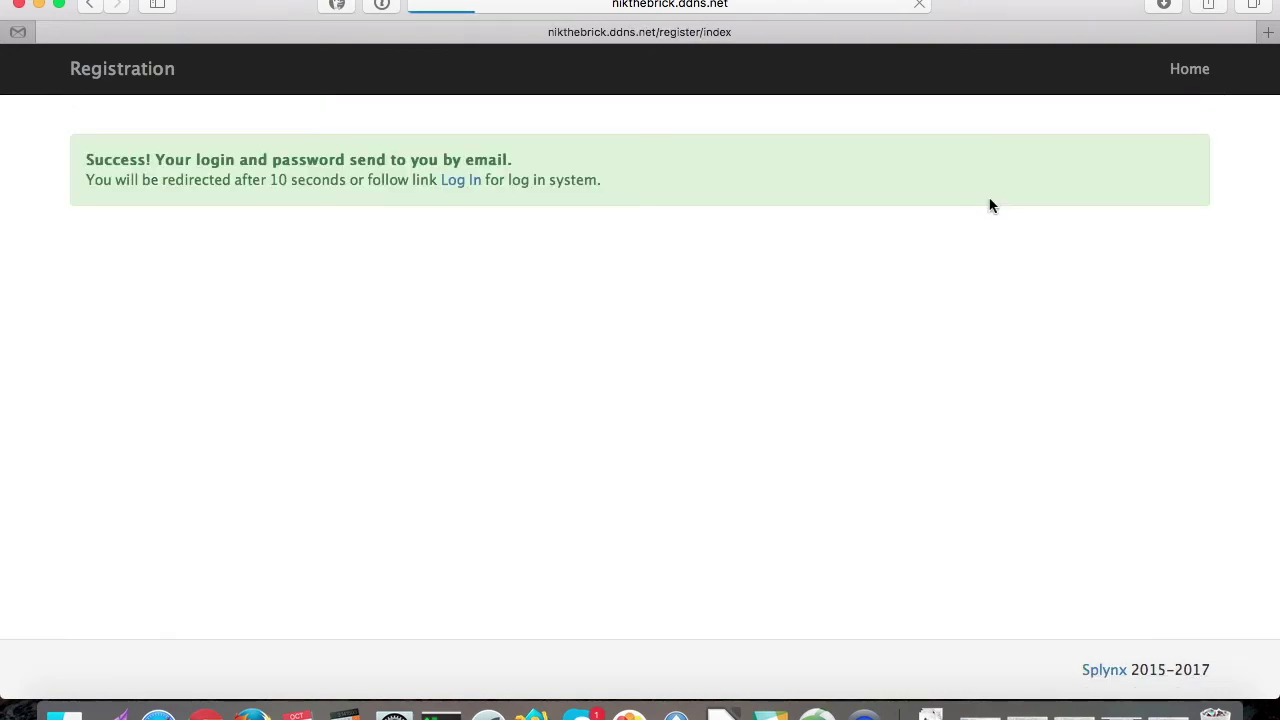
{"action": "left_click", "coordinate": [455, 181]}
Step: Check the customer's Profile page, then open Services showing the active 10 Mbps plan
{"action": "left_click", "coordinate": [1210, 93]}
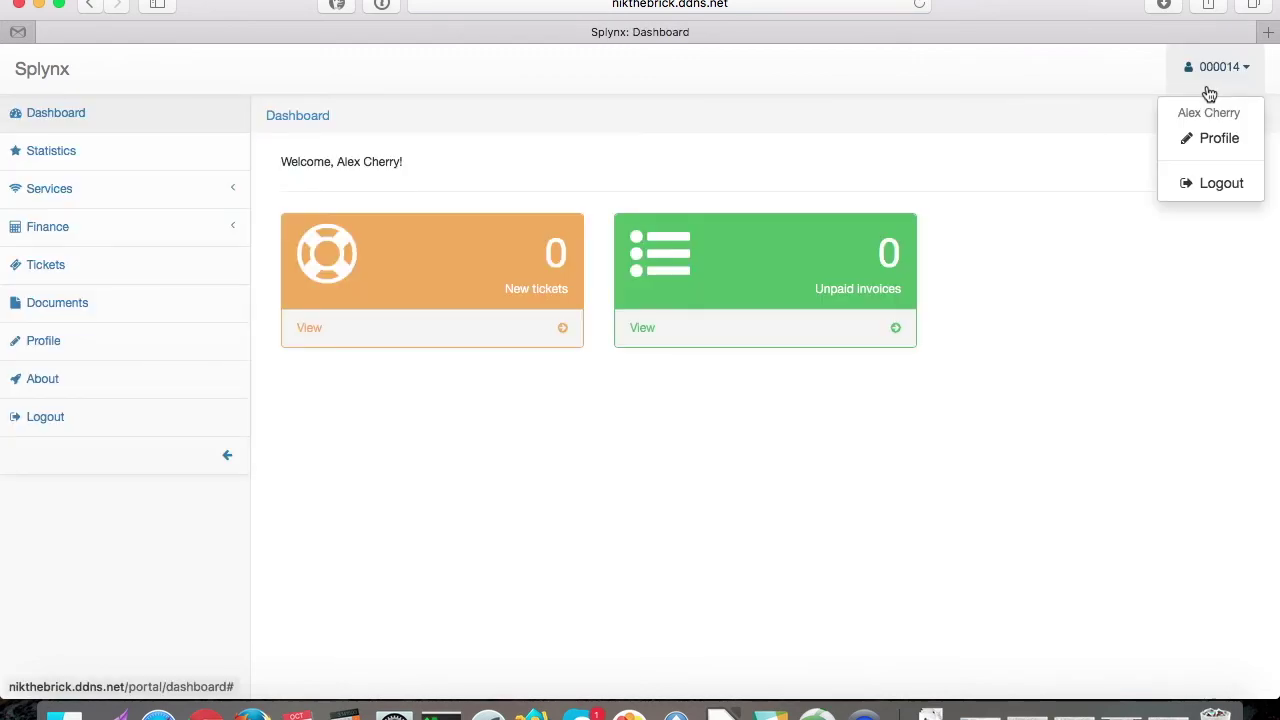
{"action": "left_click", "coordinate": [1230, 145]}
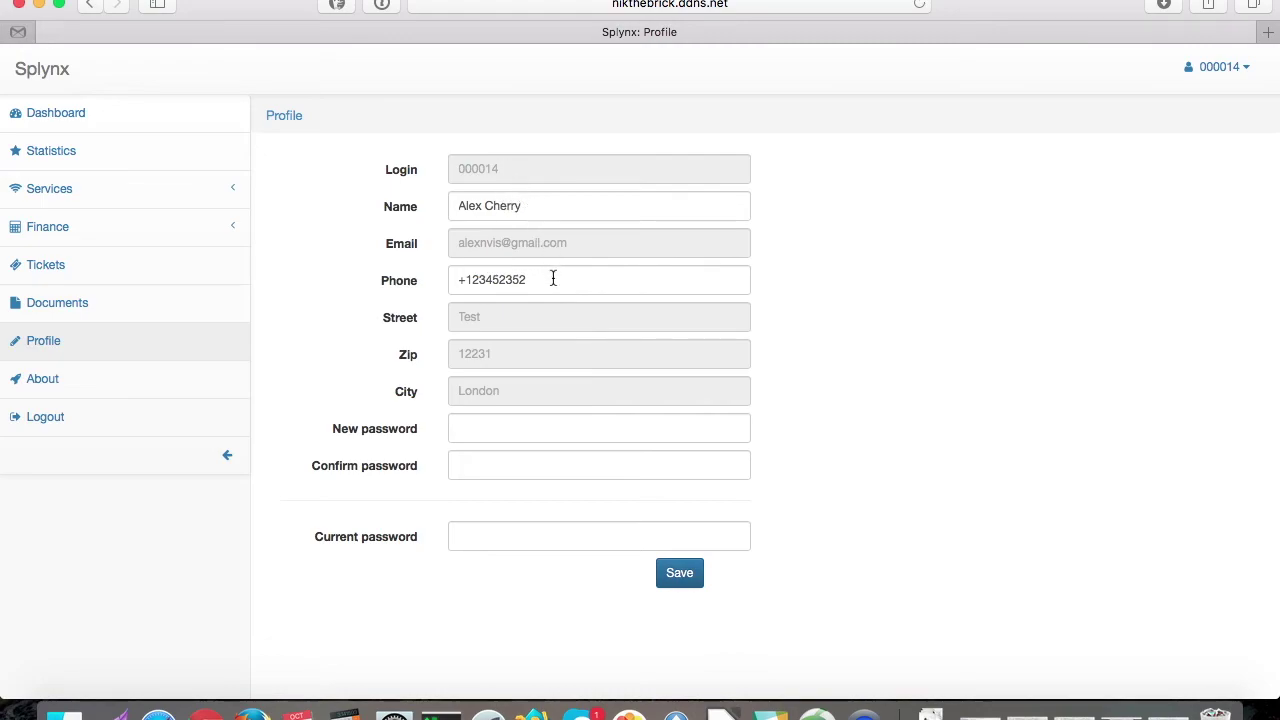
{"action": "scroll", "coordinate": [897, 345], "scroll_direction": "down", "scroll_amount": 5}
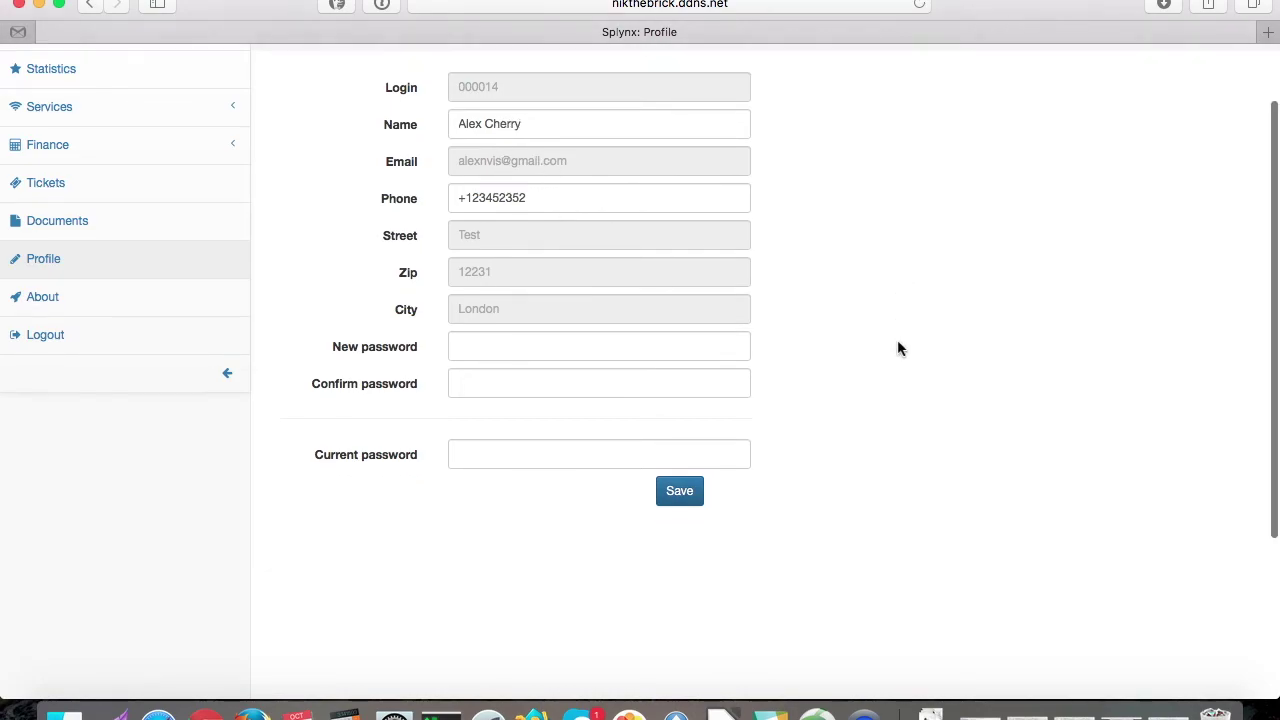
{"action": "scroll", "coordinate": [897, 349], "scroll_direction": "up", "scroll_amount": 5}
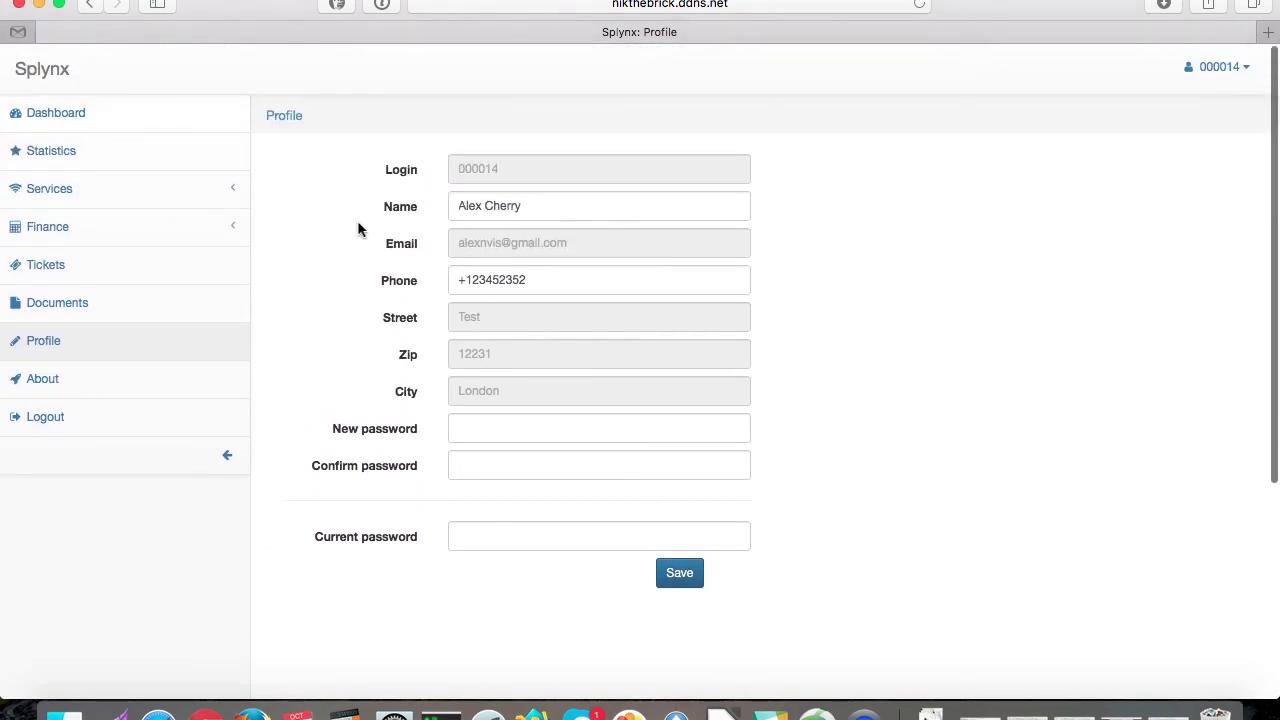
{"action": "left_click", "coordinate": [88, 190]}
{"action": "left_click", "coordinate": [120, 224]}
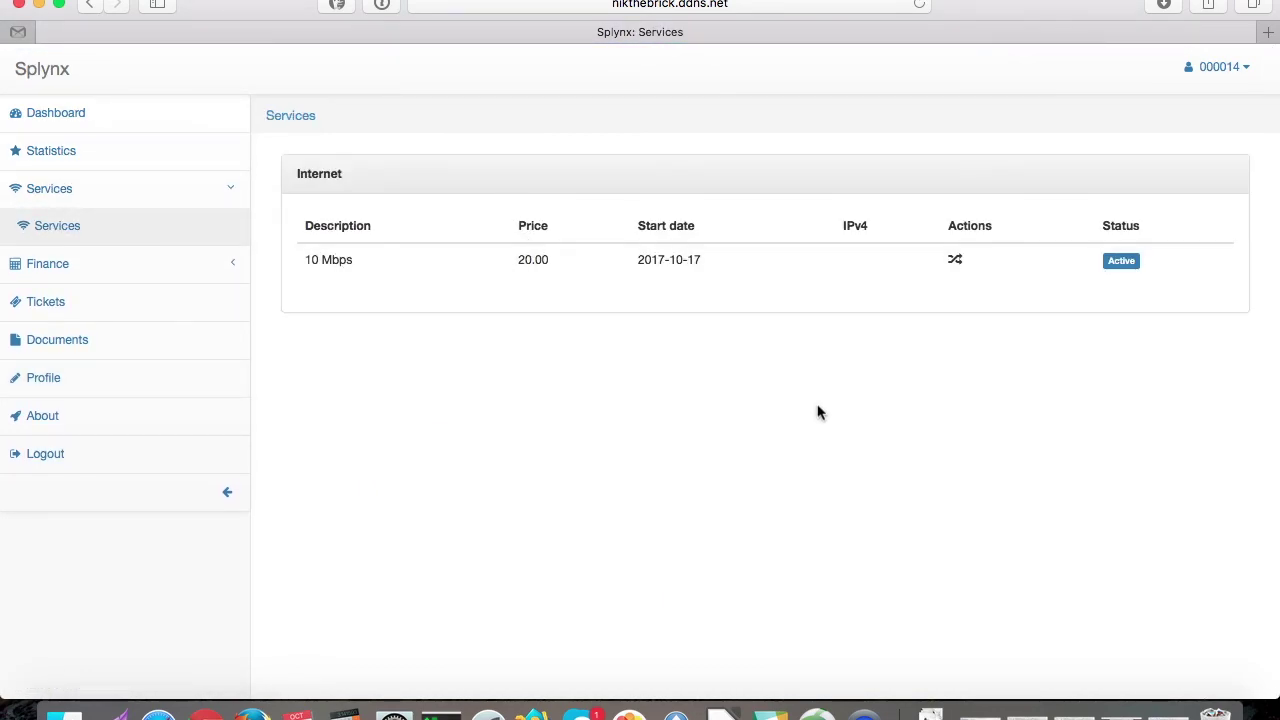
Step: Switch to the admin window and refresh the Customers list to show new registrations
{"action": "key", "text": "ctrl+Up"}
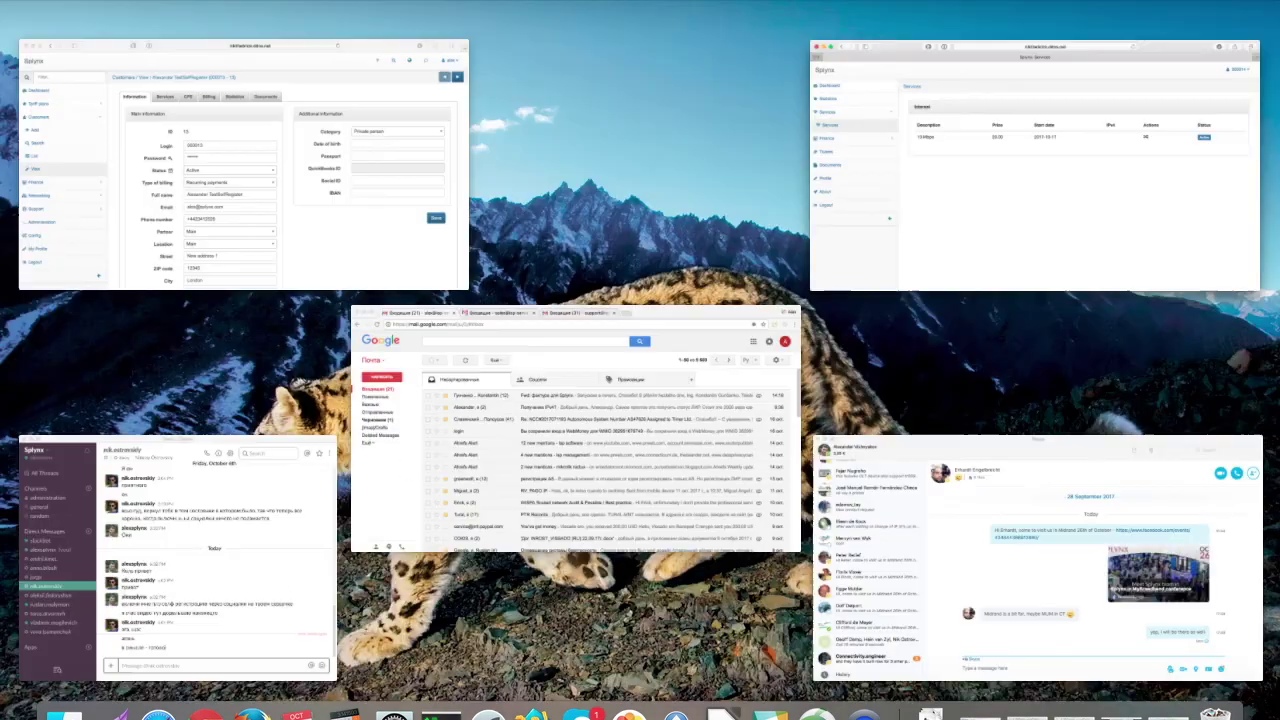
{"action": "left_click", "coordinate": [334, 206]}
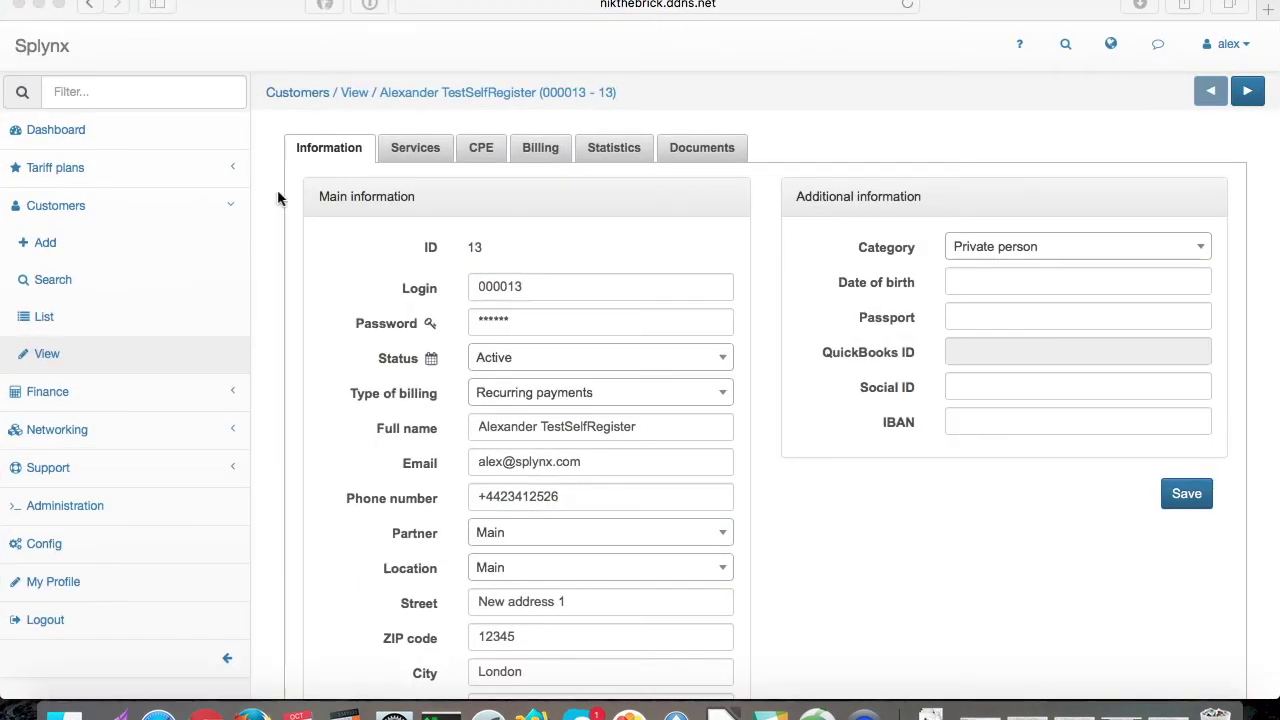
{"action": "left_click", "coordinate": [114, 320]}
{"action": "left_click", "coordinate": [1200, 193]}
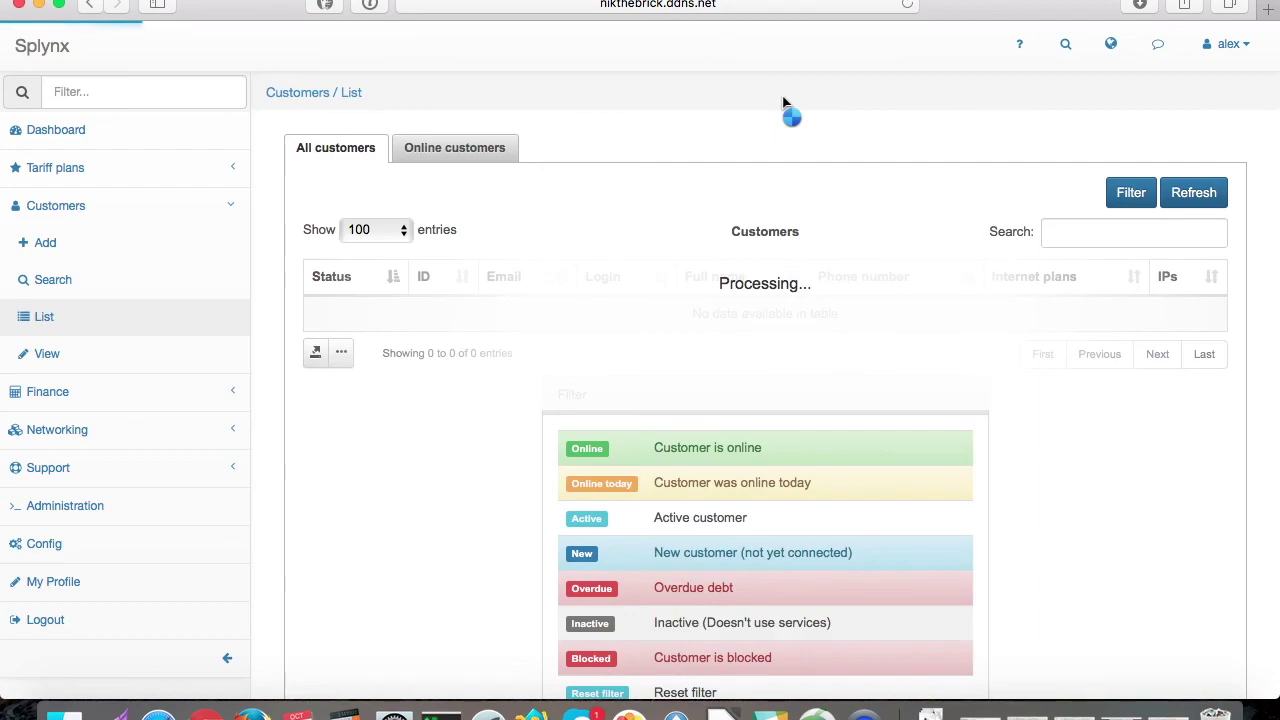